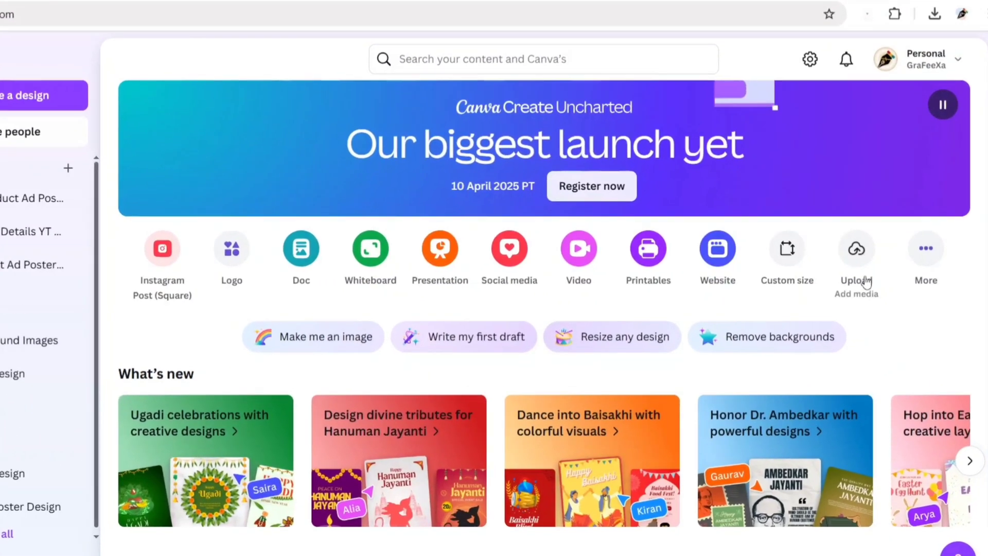
Step: Upload Women Model.png and open it in a new custom 1500 × 1000 px design
left_click(861, 270)
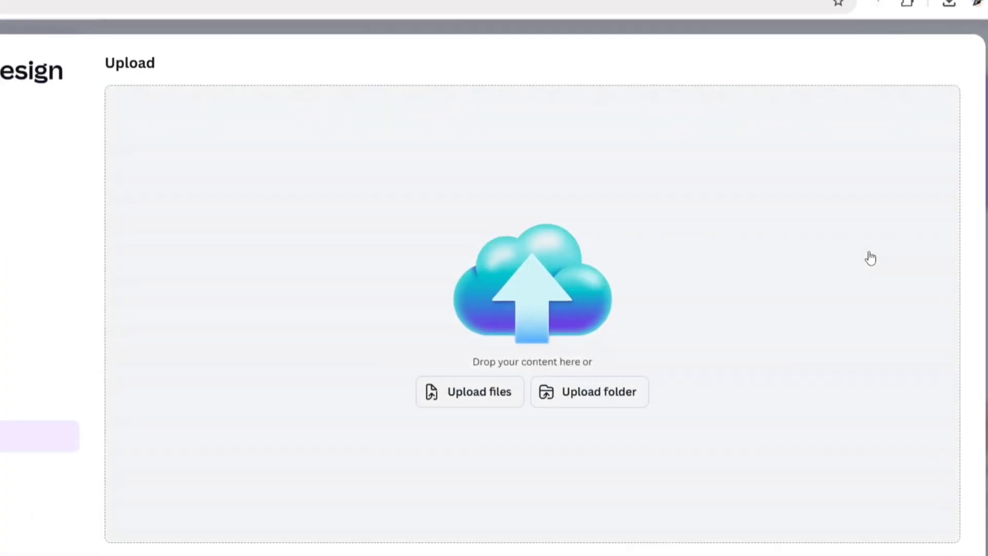
left_click(483, 437)
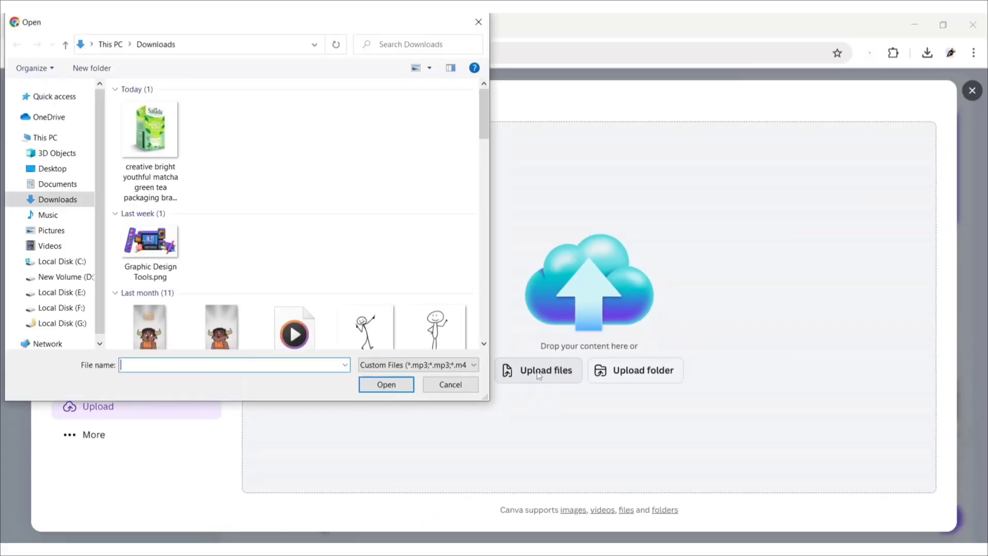
left_click(236, 157)
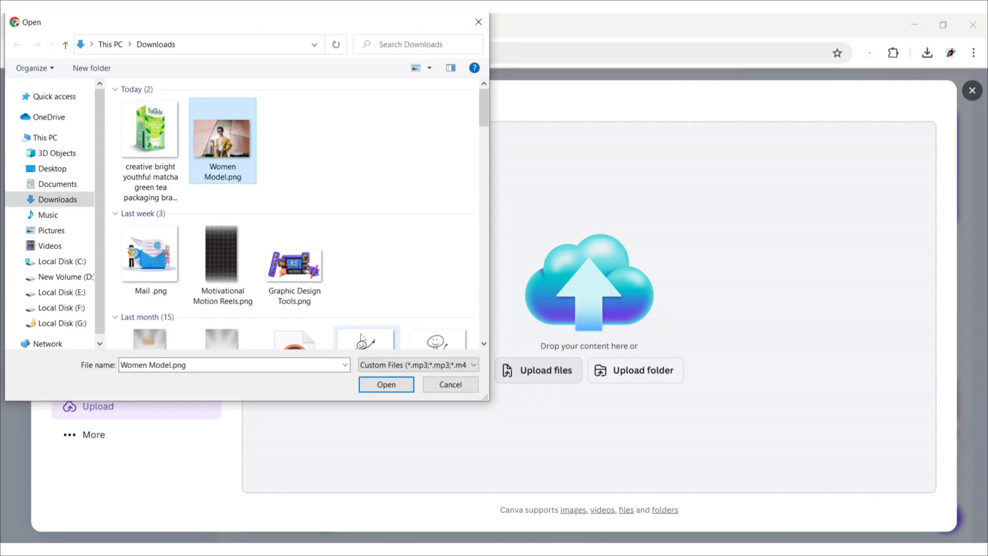
left_click(386, 384)
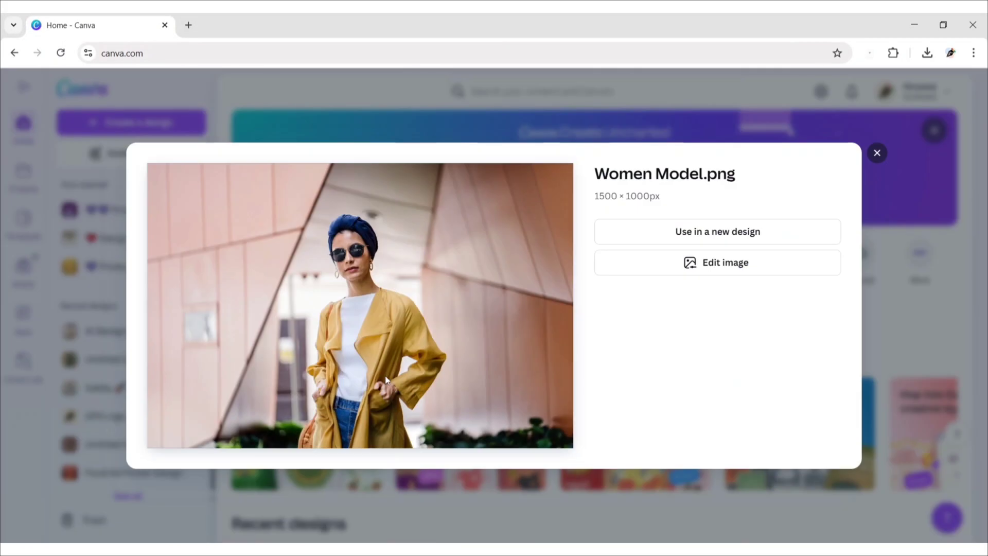
left_click(693, 231)
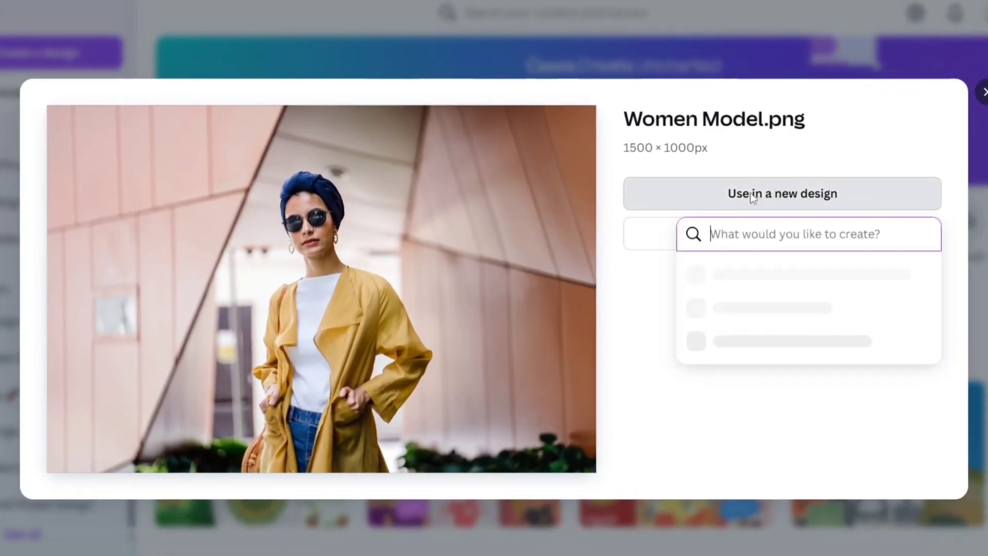
left_click(747, 272)
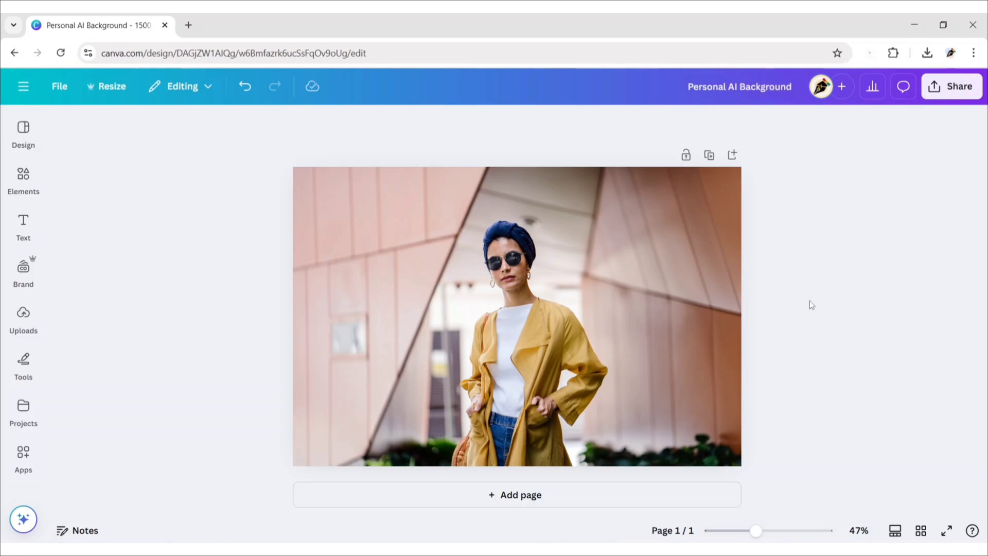
Step: Run BG Generator on the photo with the prompt 'Create a Night Background at Lake in Urban City'
left_click(585, 307)
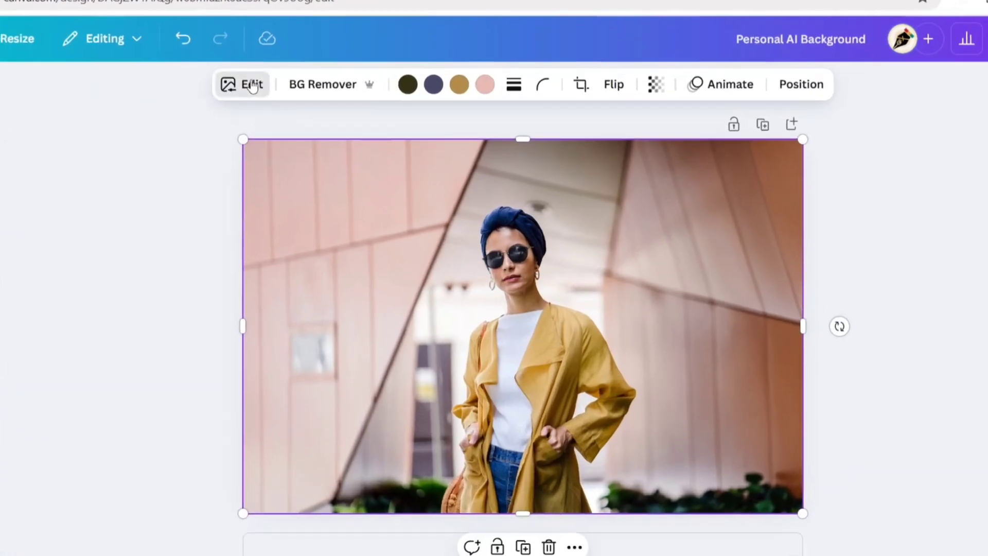
left_click(252, 86)
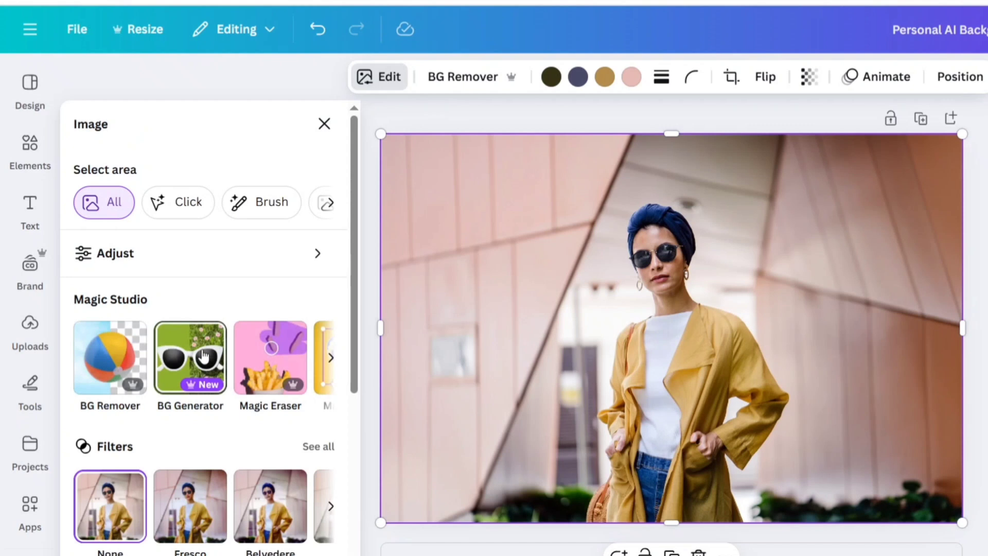
left_click(200, 358)
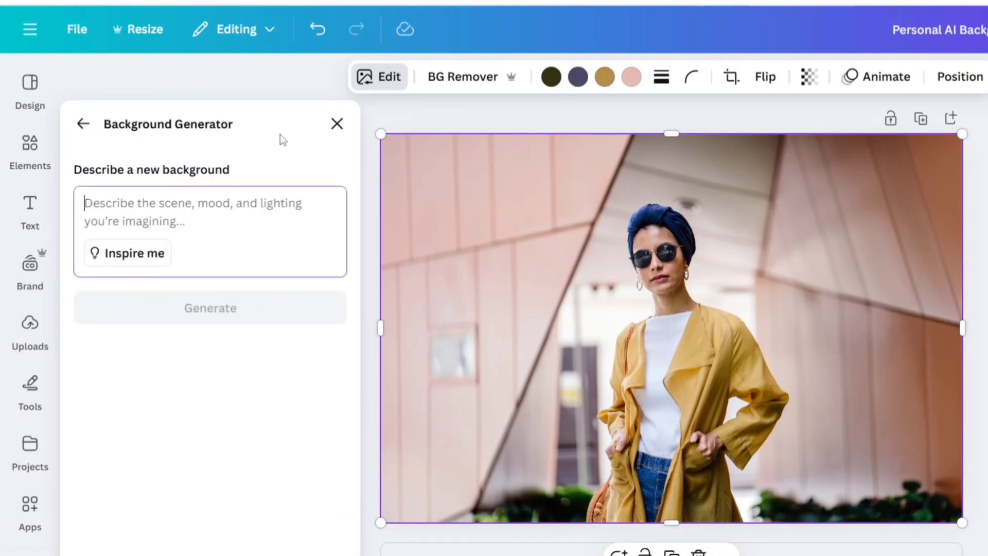
type("Create a Night Backgr")
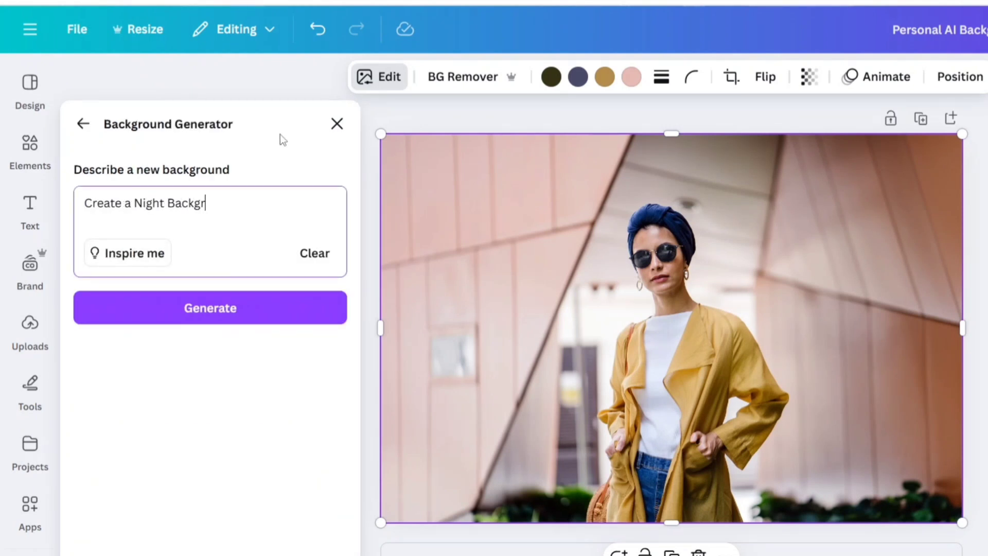
type("ound at Lake in ")
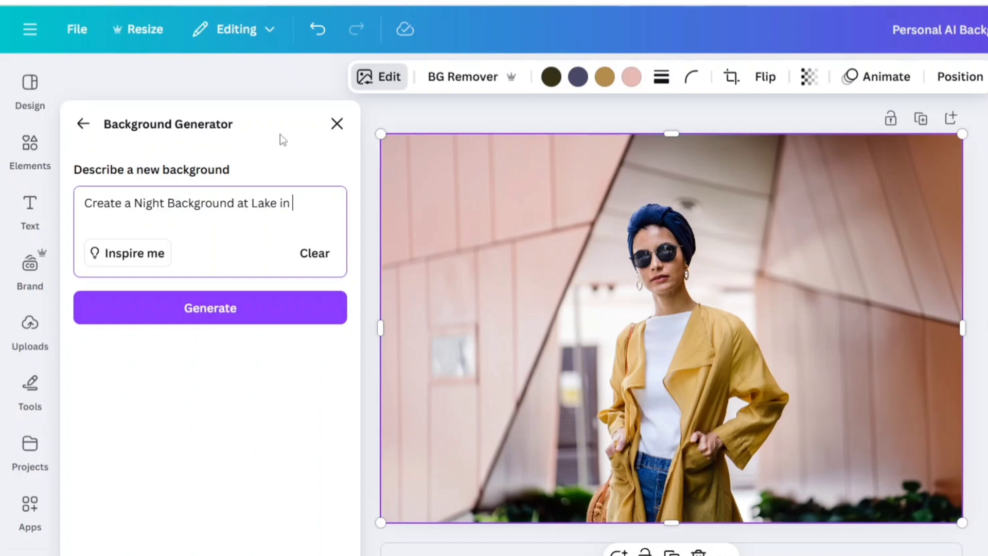
type("Urban City")
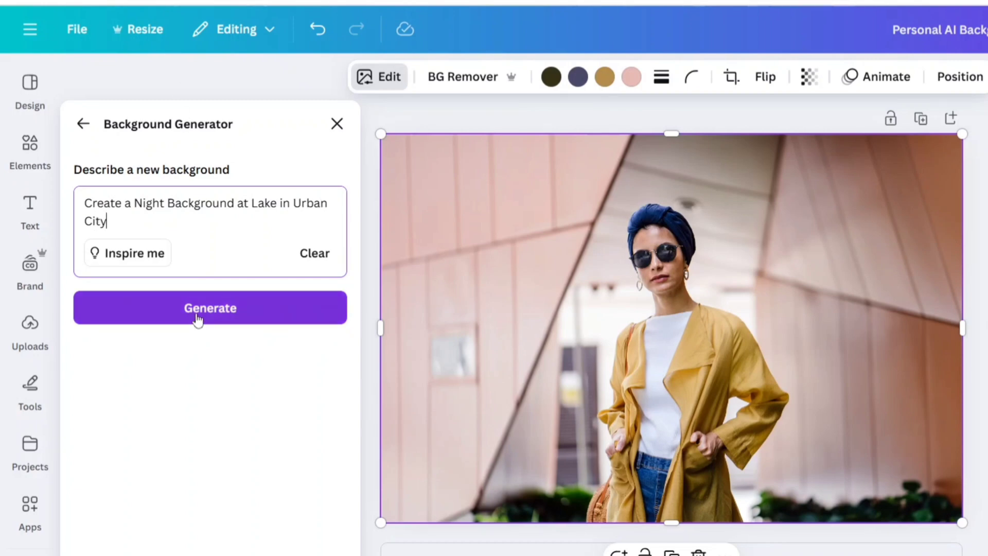
left_click(198, 318)
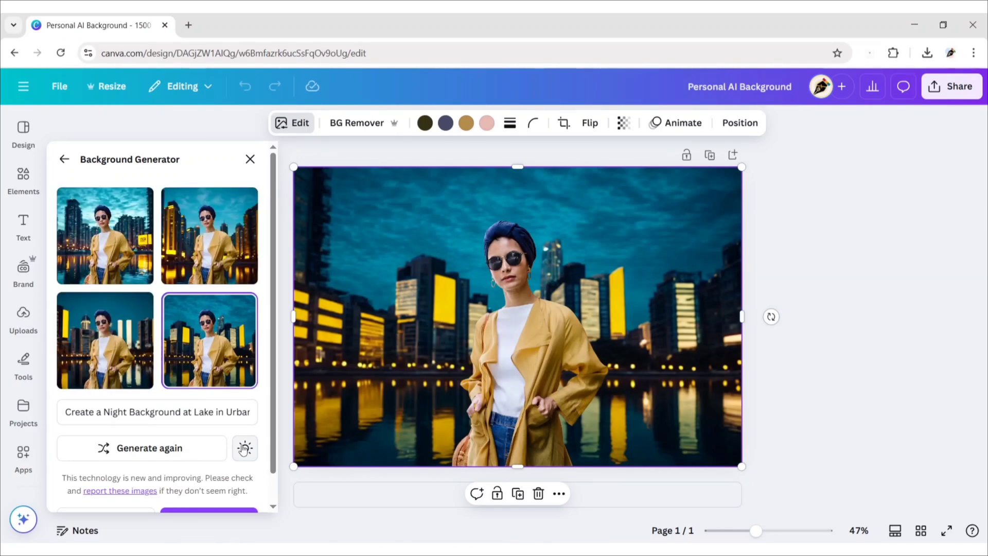
Step: Preview the four generated backgrounds, then generate a fresh set of variations
left_click(111, 253)
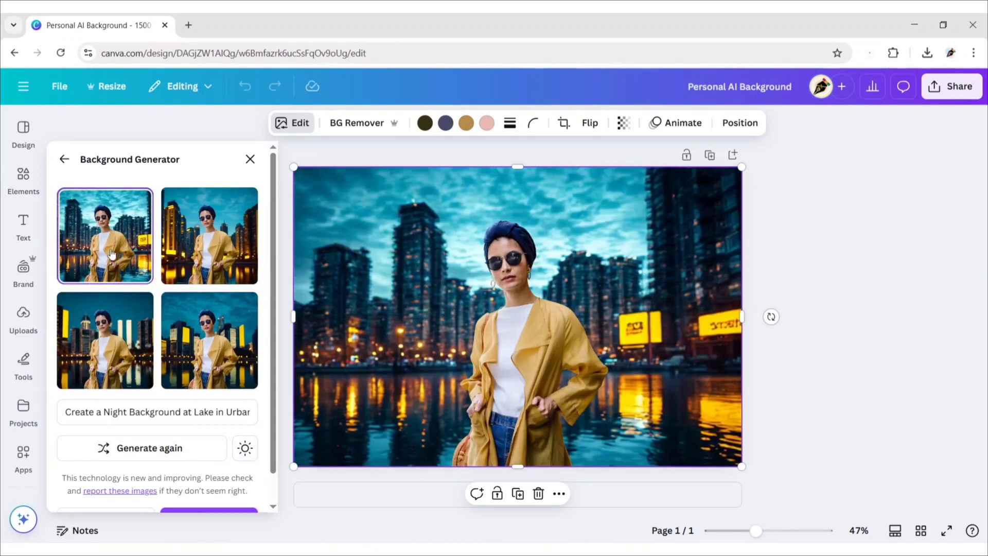
left_click(204, 243)
left_click(101, 349)
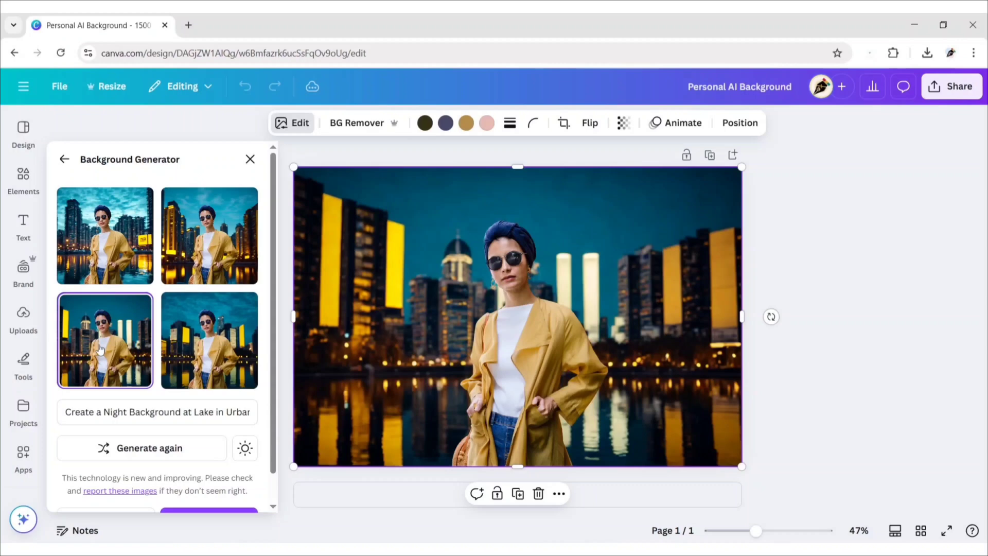
left_click(199, 352)
left_click(160, 452)
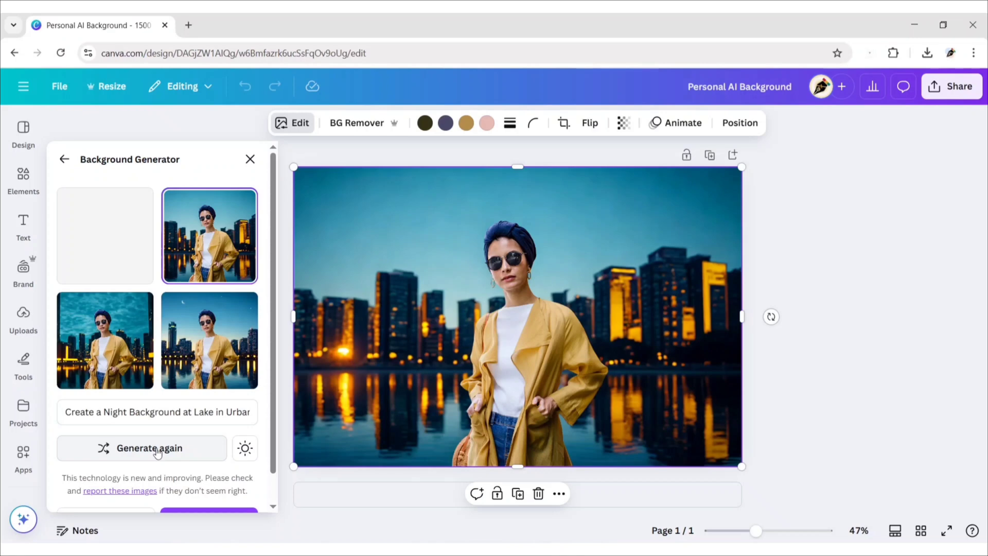
Step: Apply the cloudy-sky lakeside city background and close the generator
left_click(212, 250)
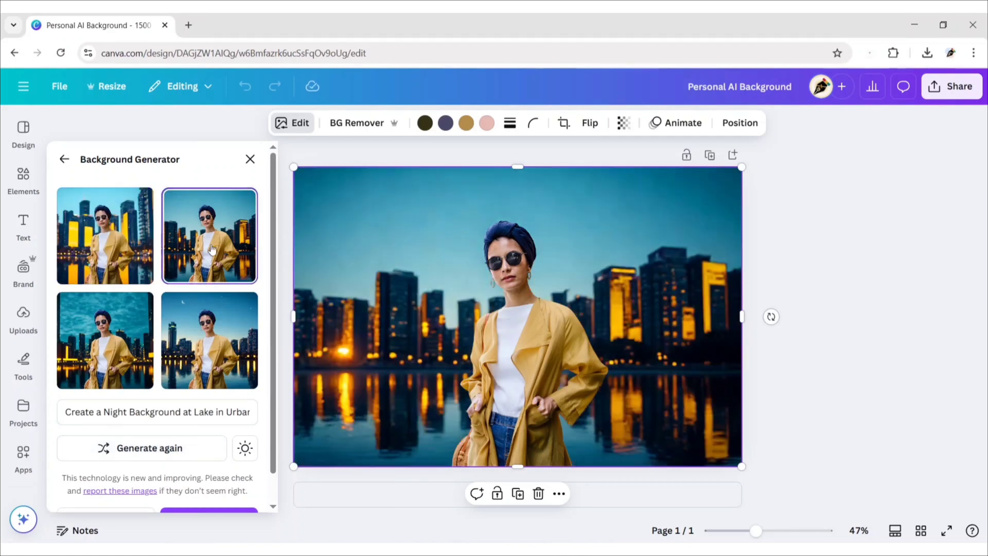
left_click(121, 345)
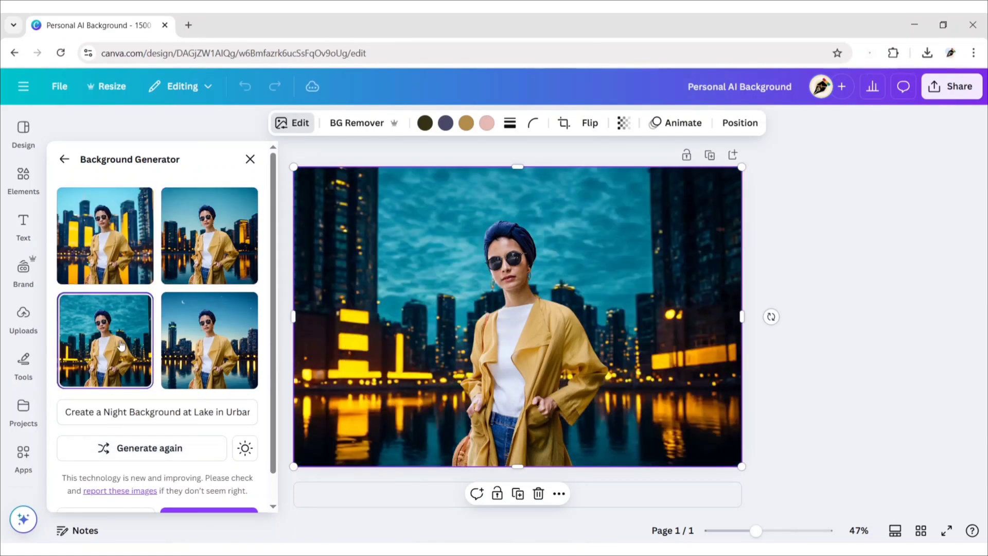
left_click(204, 348)
left_click(119, 340)
scroll(119, 340, "down", 1)
left_click(209, 489)
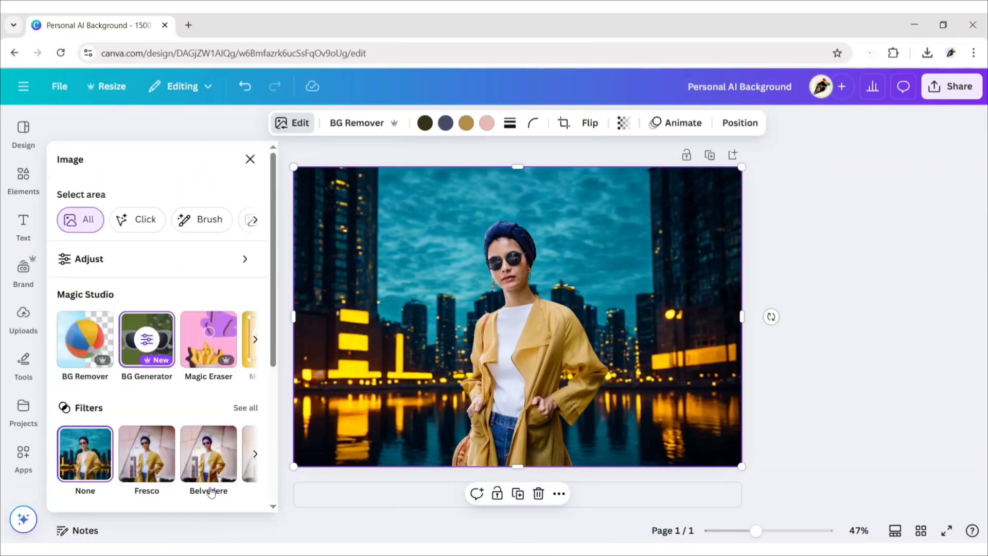
left_click(833, 264)
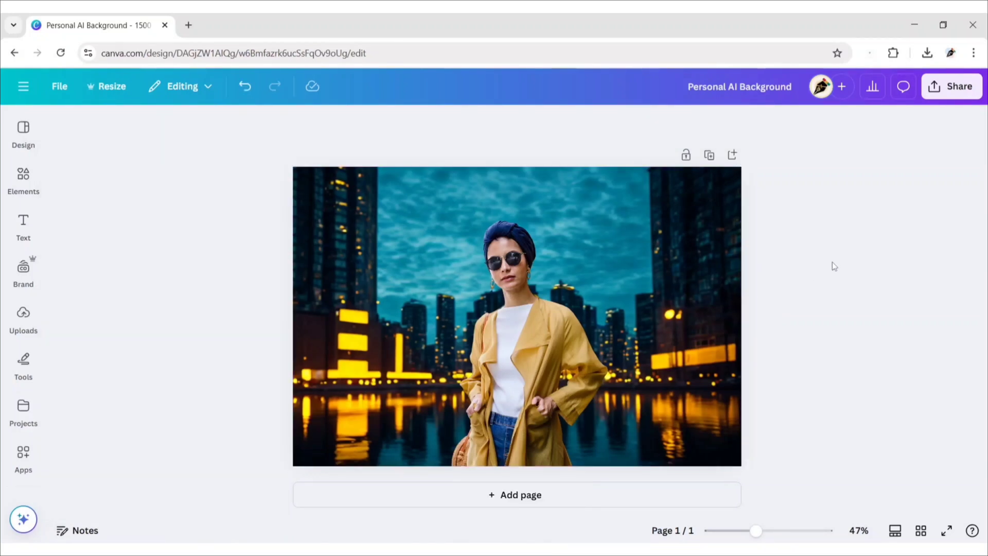
Step: Download the Personal AI Background design as a PNG and dismiss the notifications
left_click(951, 86)
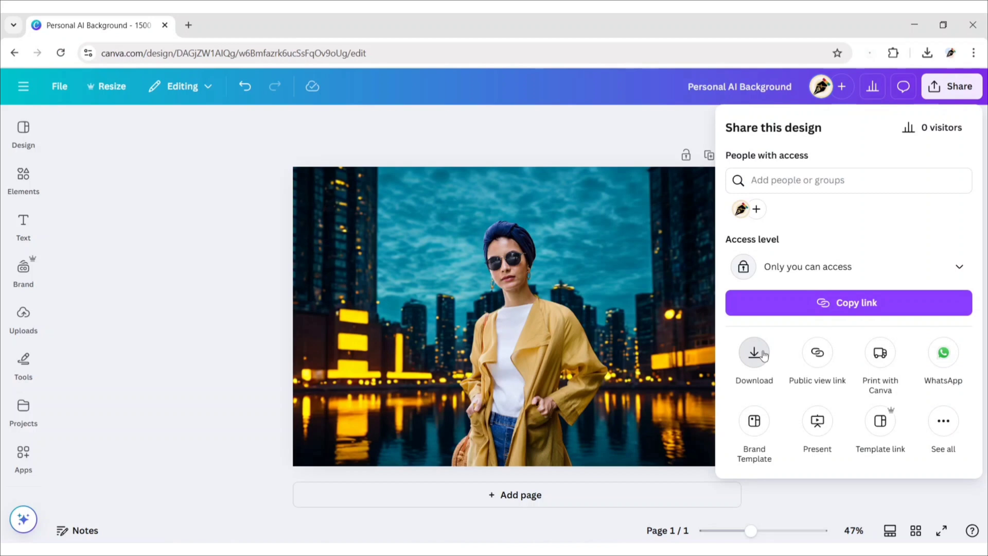
left_click(754, 353)
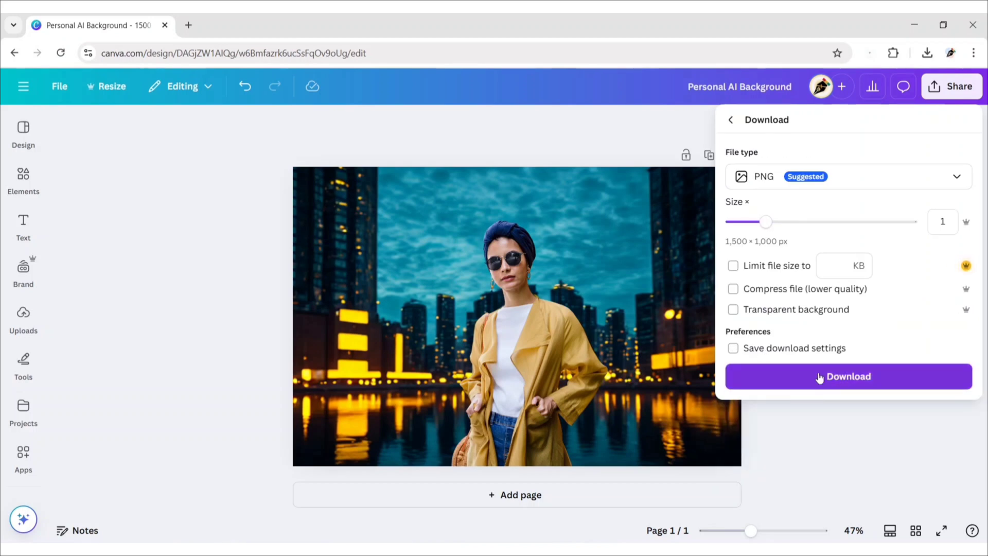
left_click(819, 377)
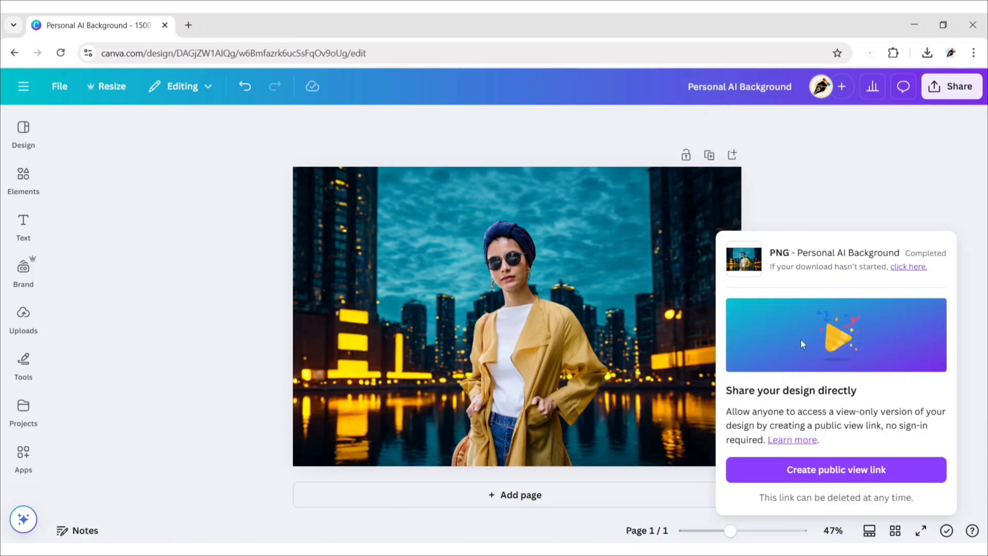
left_click(831, 202)
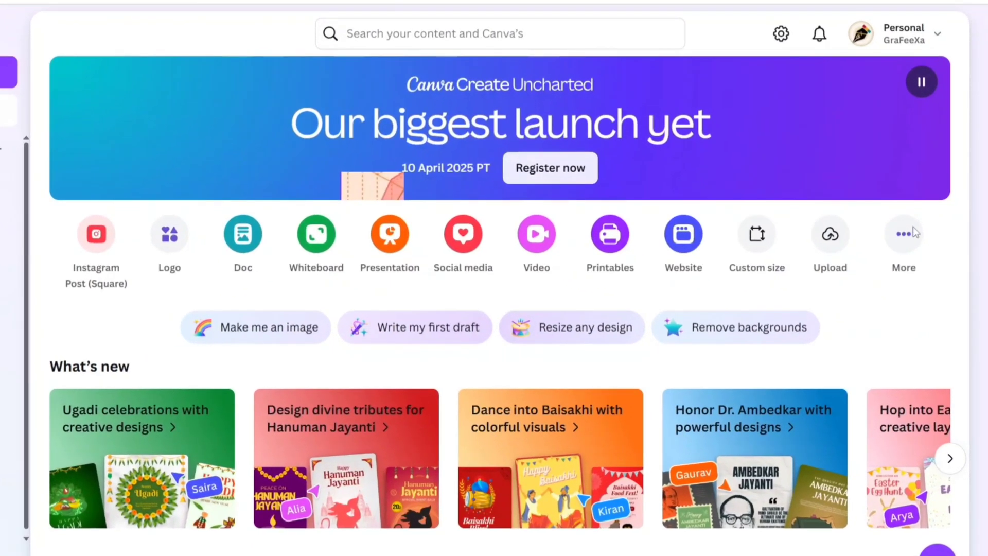
Step: Create a blank Instagram Post (4:5) design and begin renaming it 'Product Image AI Background'
left_click(921, 251)
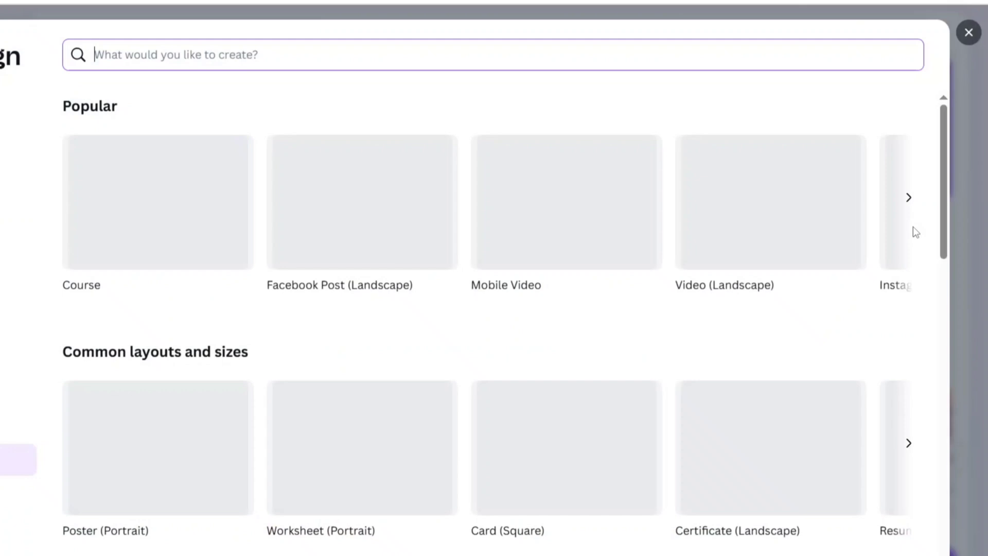
type("Instagram")
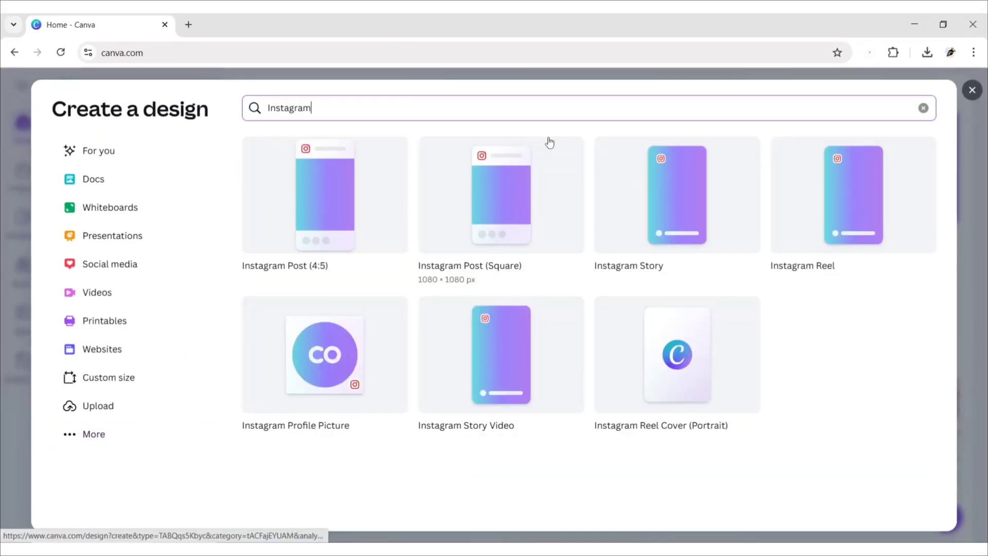
left_click(308, 226)
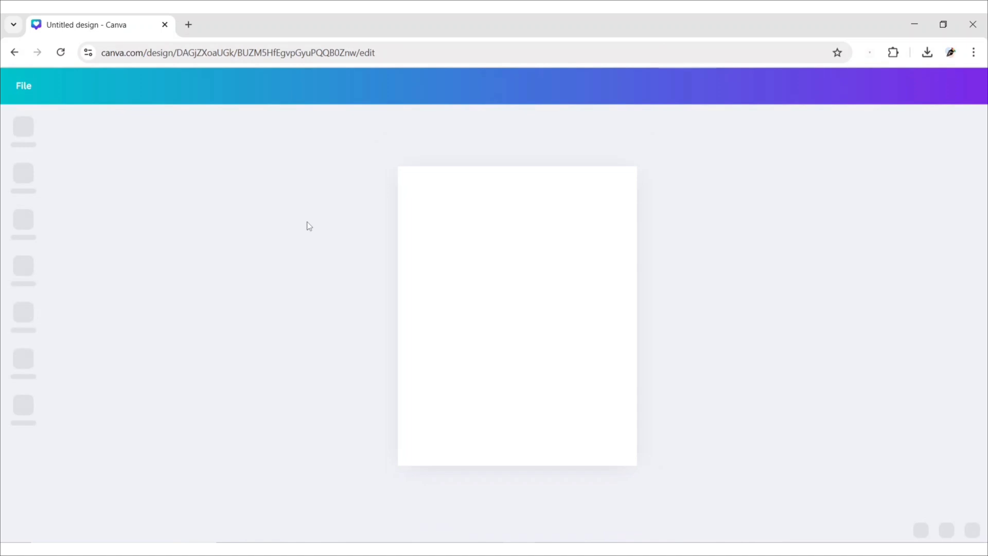
left_click(645, 219)
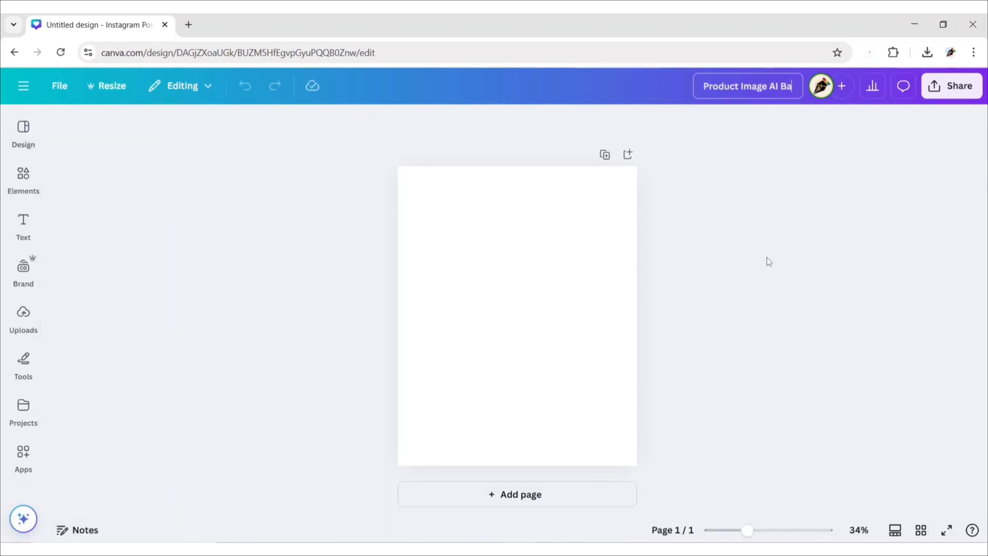
Step: Upload the matcha green tea packaging image and add it to the page
left_click(15, 317)
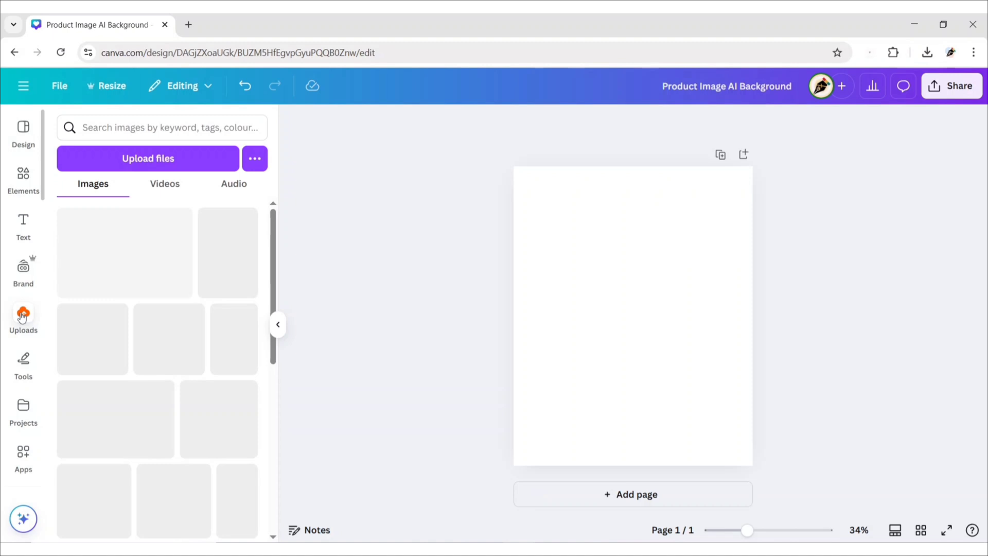
left_click(162, 160)
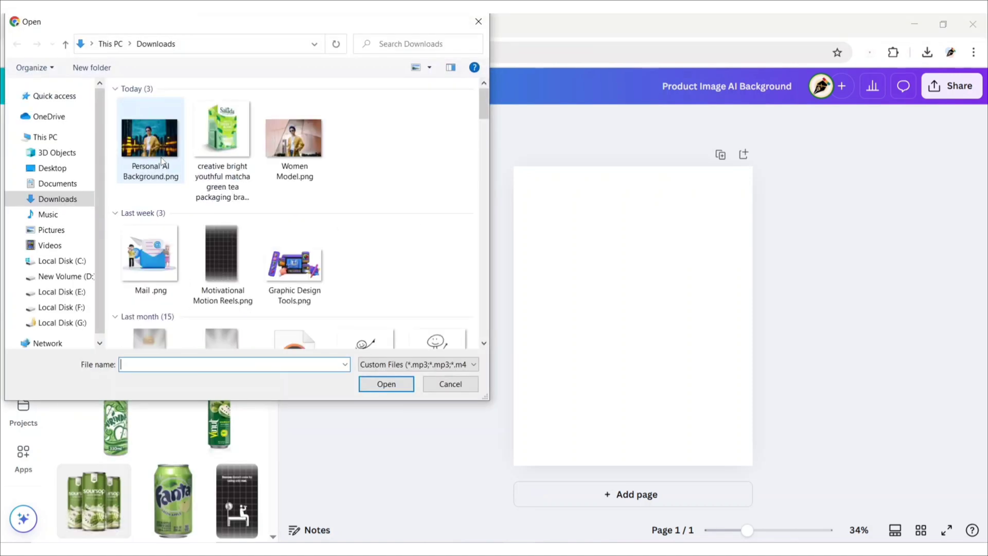
left_click(217, 131)
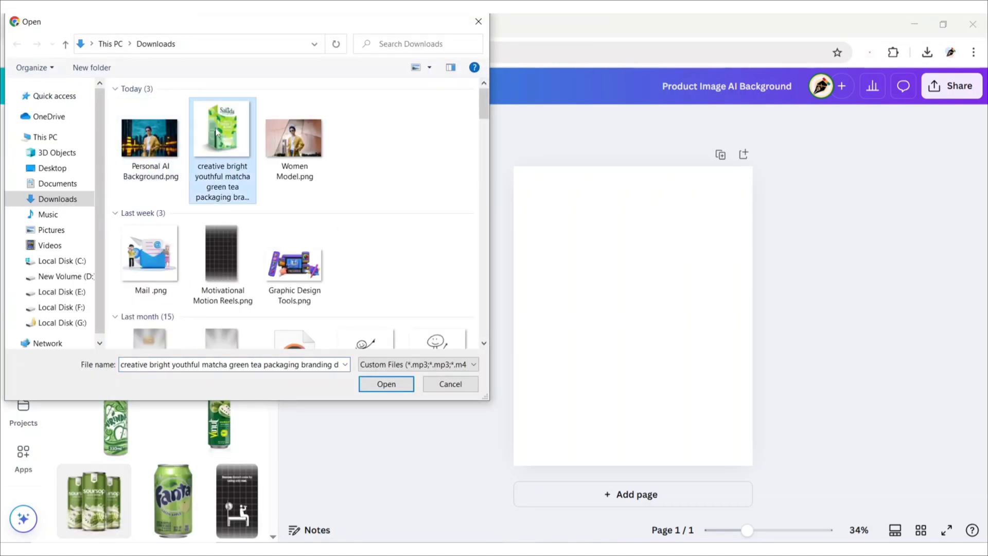
left_click(386, 384)
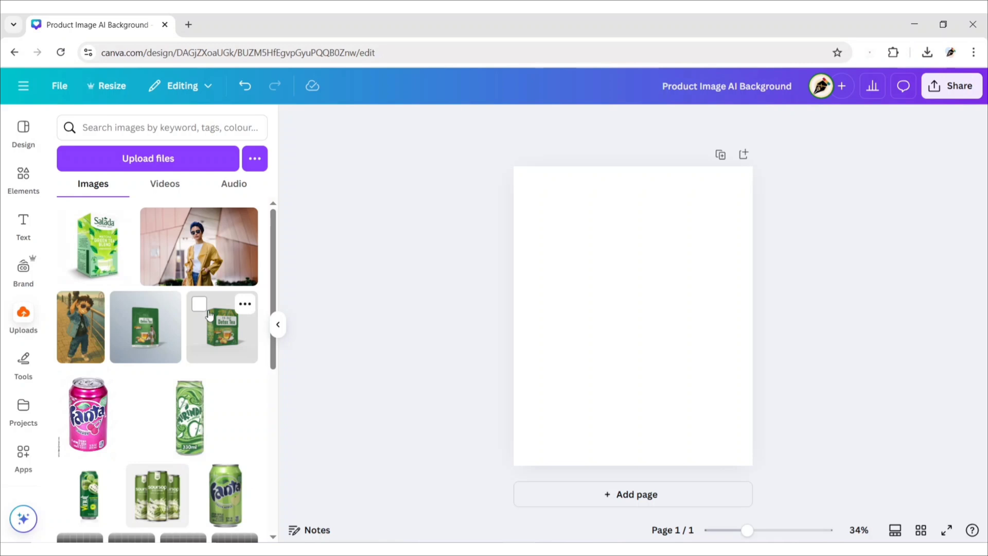
left_click(95, 247)
left_click(278, 324)
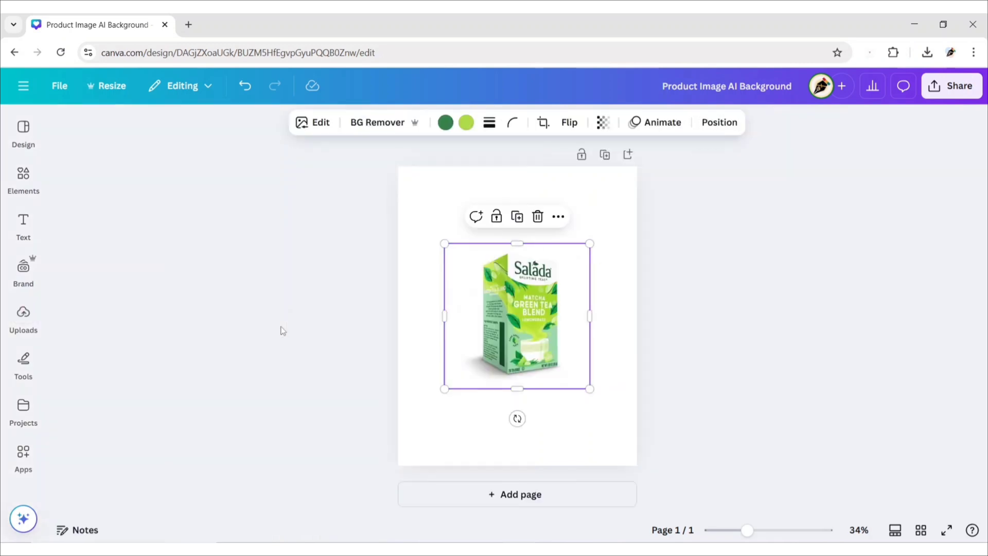
Step: Set the page background colour to light grey
left_click(614, 303)
left_click(468, 122)
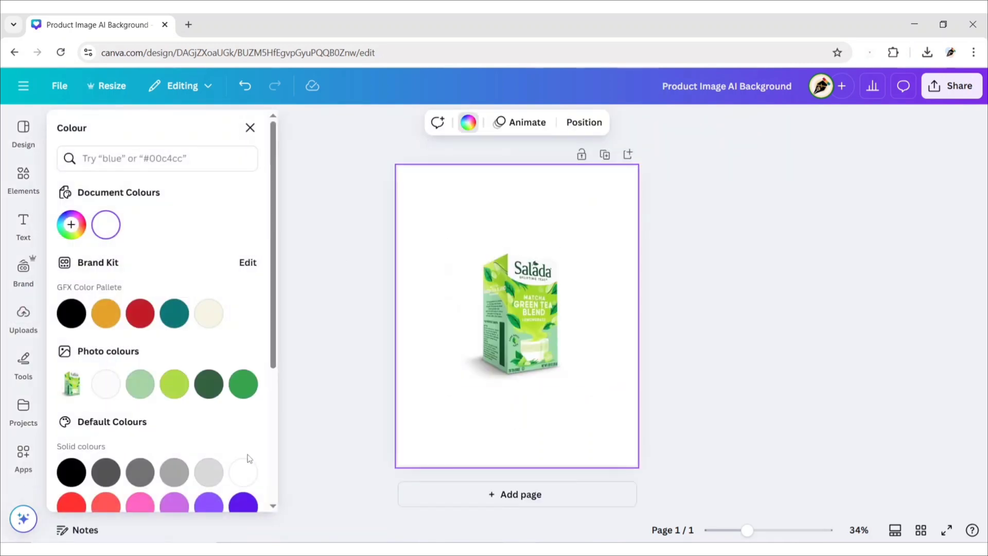
left_click(209, 472)
Step: Remove the tea box's white backdrop with BG Remover, then enlarge and centre it on the page
left_click(526, 300)
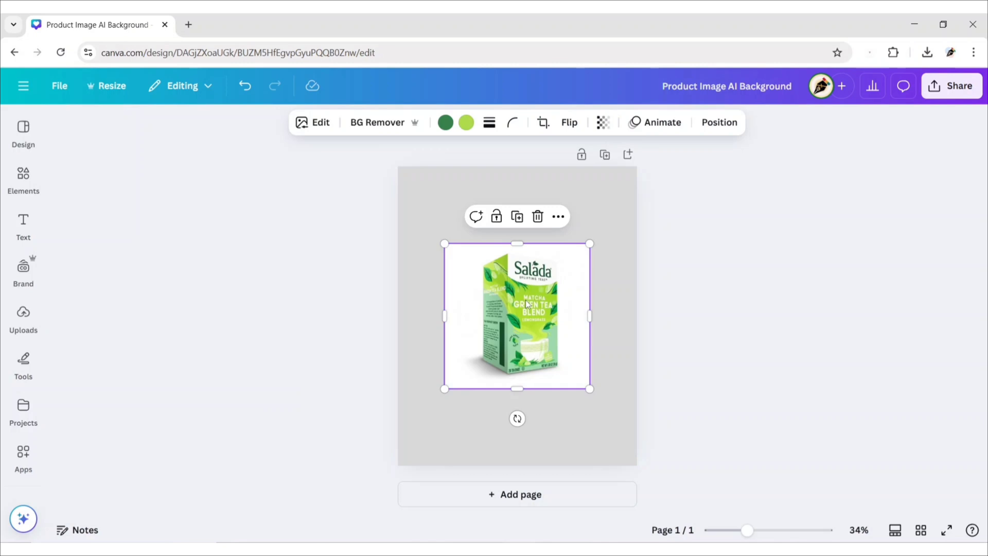
left_click(376, 124)
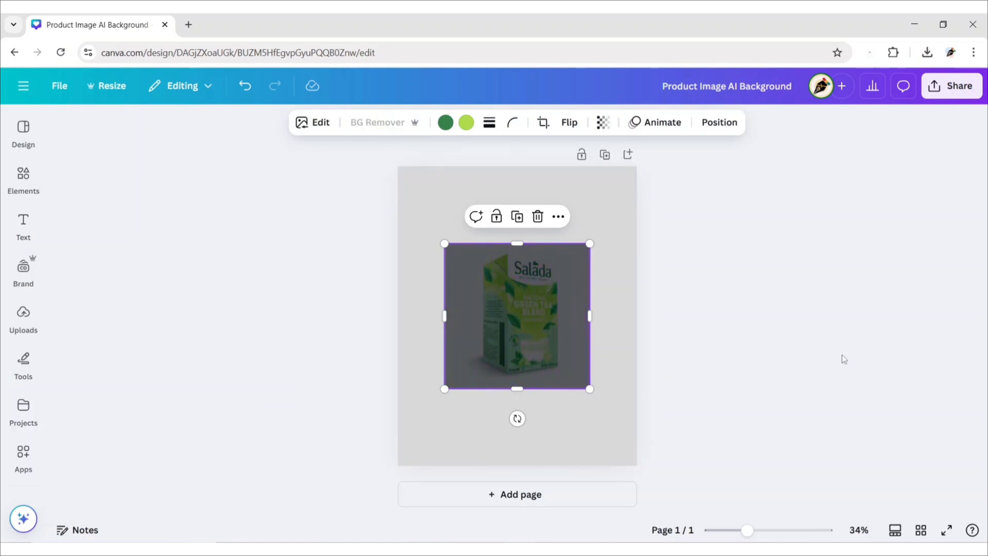
left_click(692, 266)
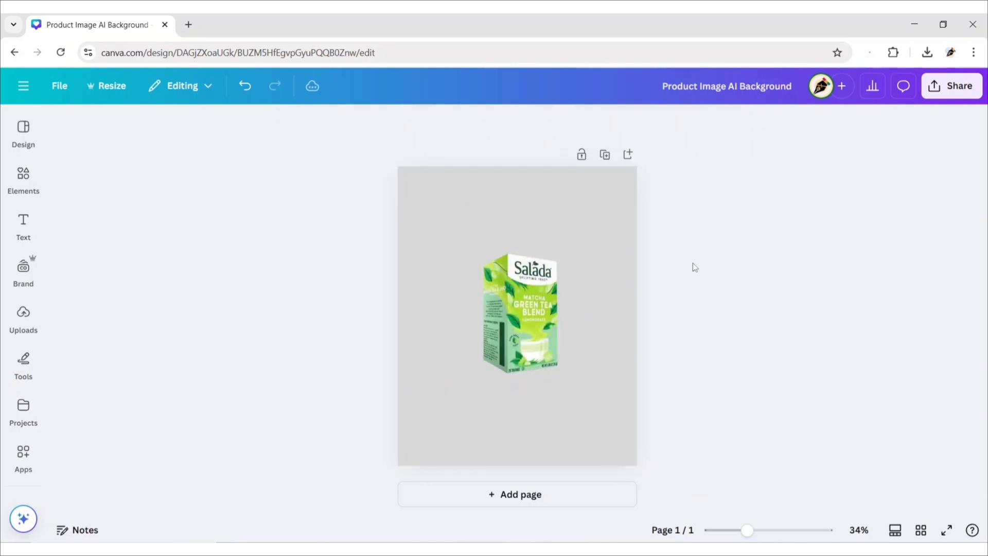
left_click(583, 383)
left_click_drag(590, 389, 590, 416)
left_click_drag(498, 308, 519, 331)
left_click(703, 286)
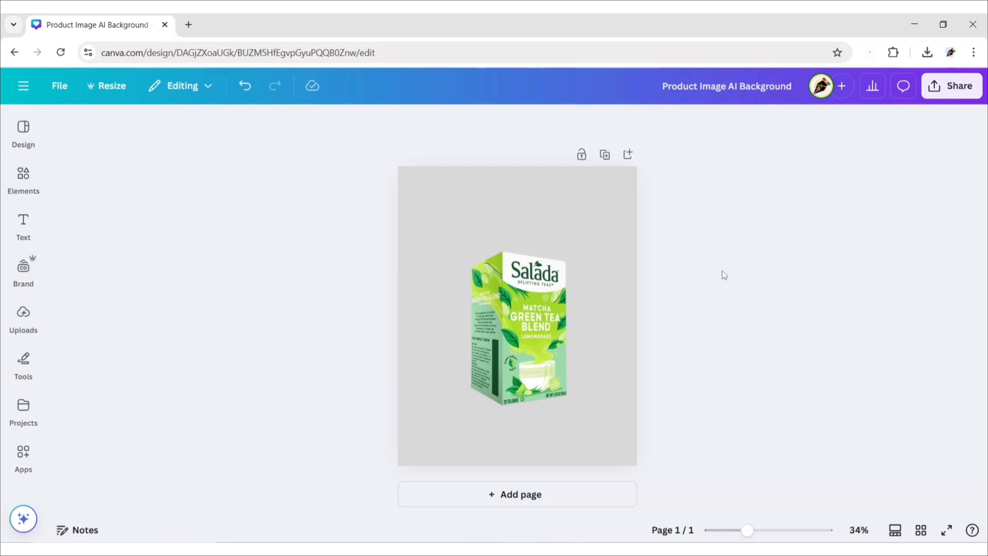
Step: Download the Product Image AI Background design as a 1080 × 1350 px PNG
left_click(952, 86)
left_click(754, 353)
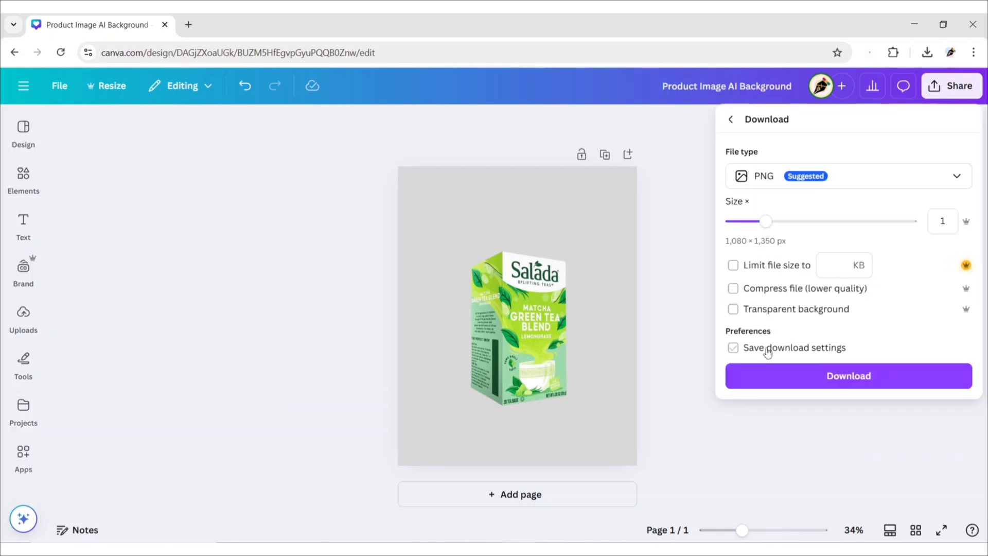
left_click(840, 375)
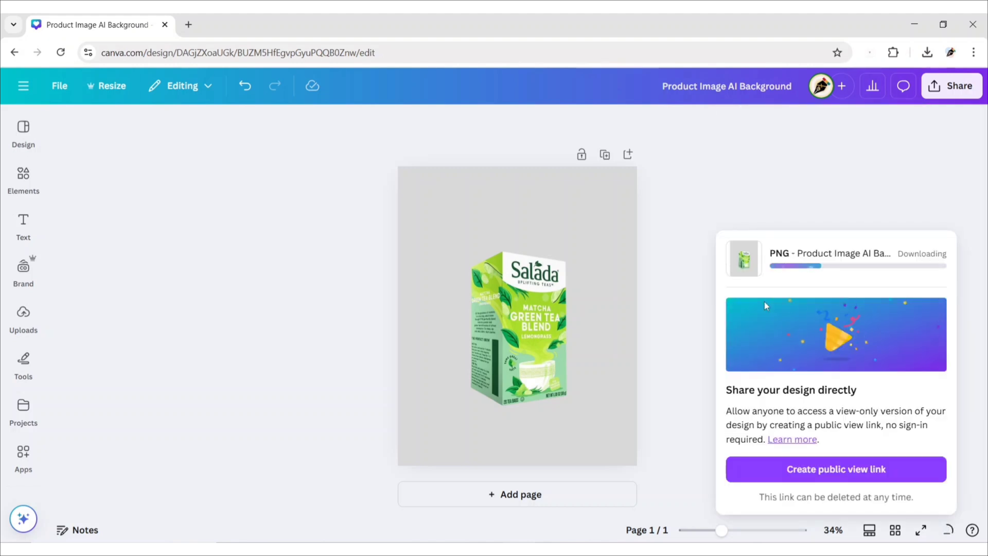
left_click(678, 302)
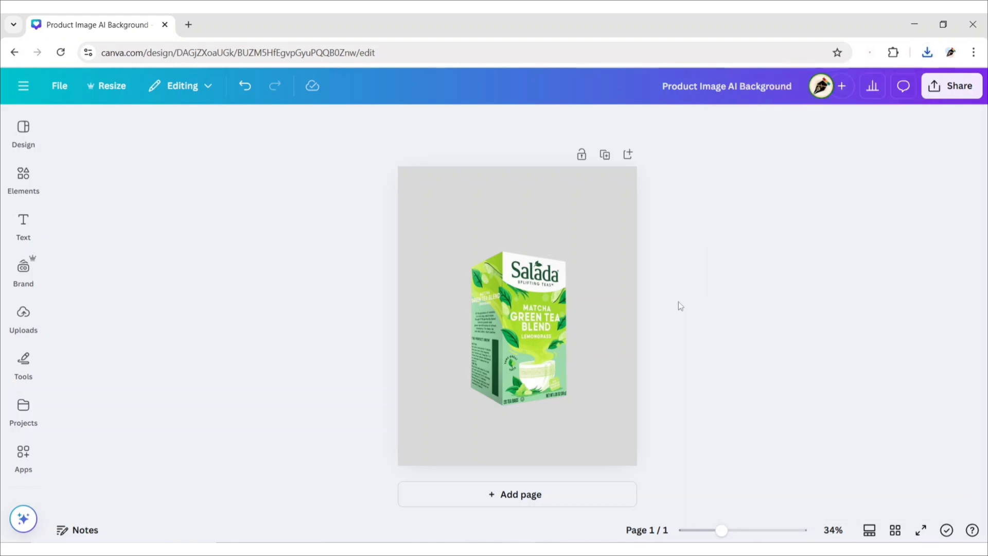
Step: Add a second page and place the uploaded Product Image AI Background.png on it
left_click(579, 494)
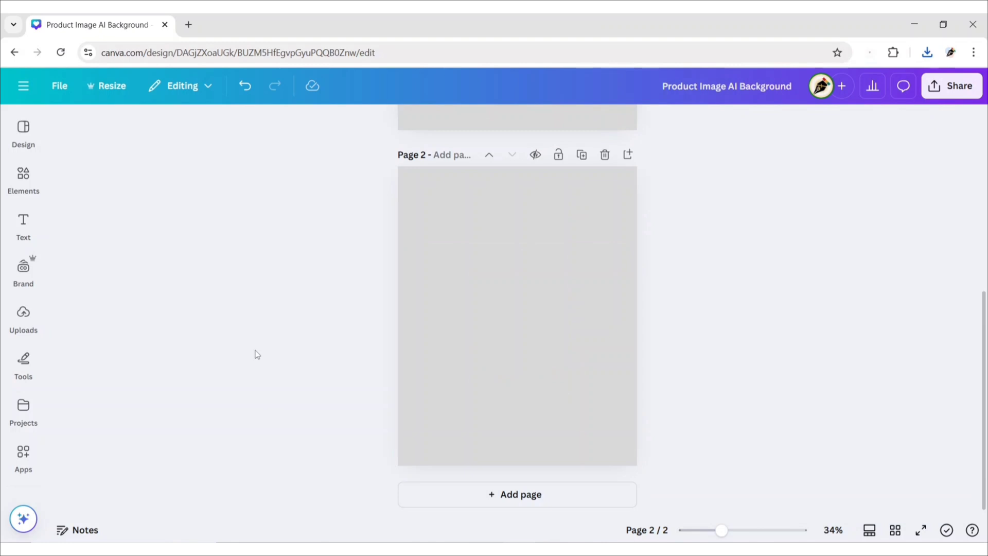
left_click(24, 318)
left_click(135, 160)
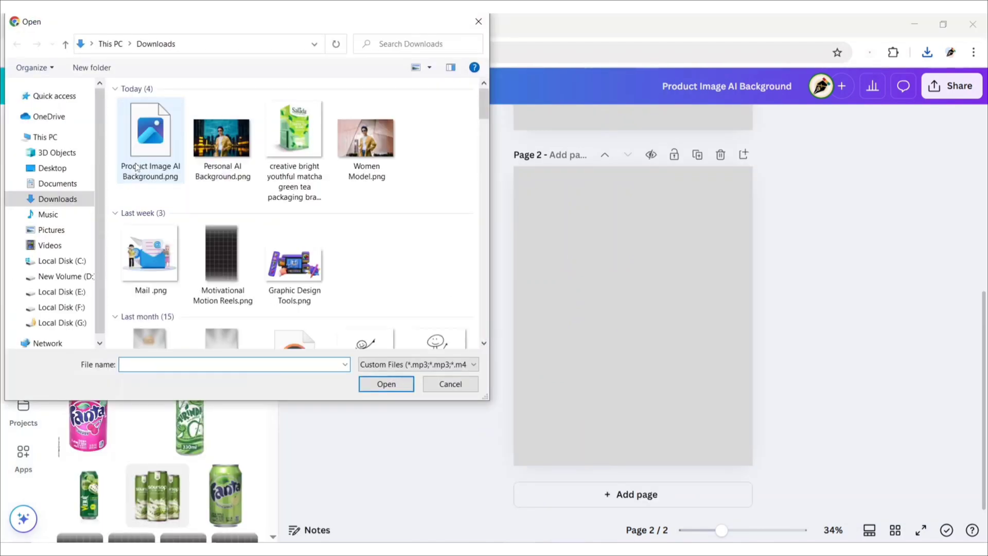
left_click(152, 143)
left_click(378, 385)
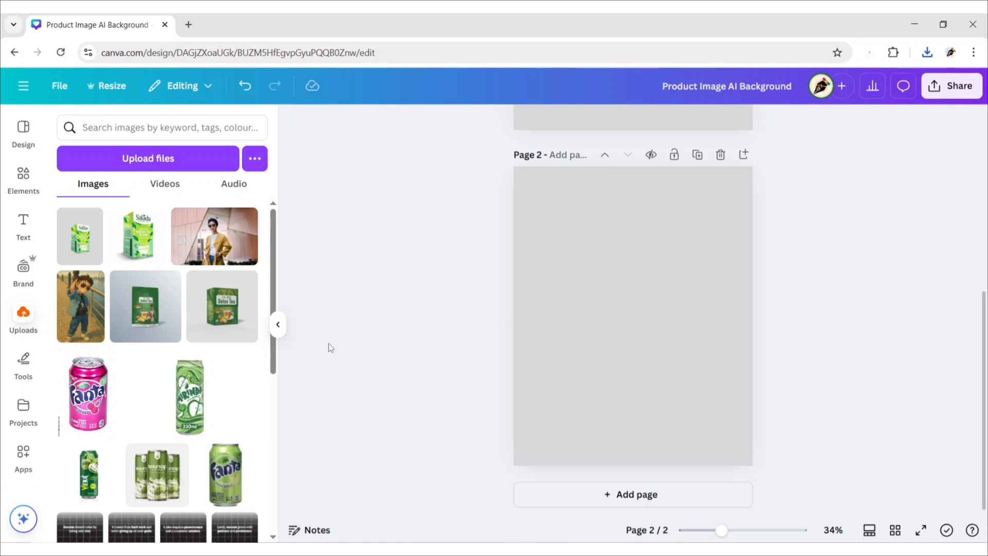
left_click(76, 251)
left_click(277, 324)
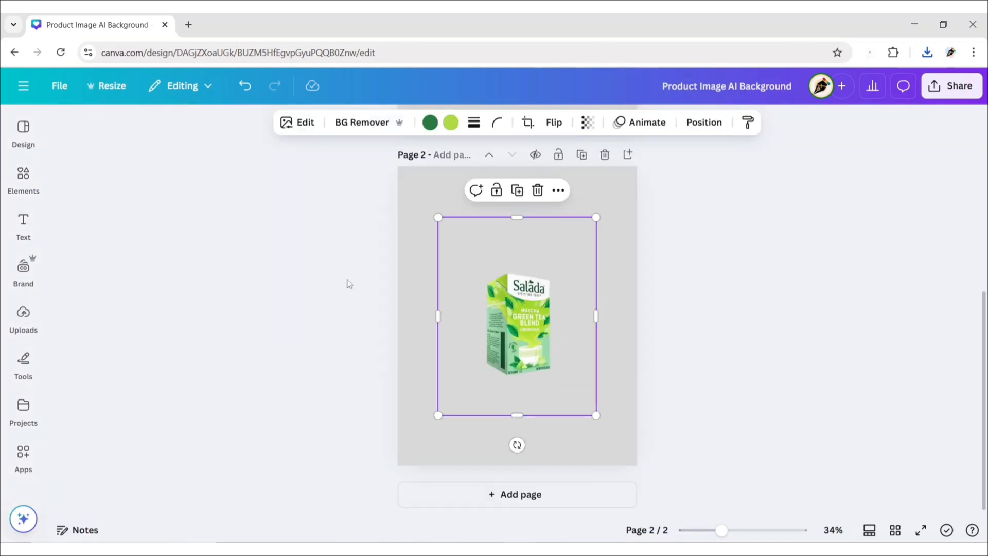
Step: Set page 2's background colour to light green
left_click(417, 221)
left_click(452, 122)
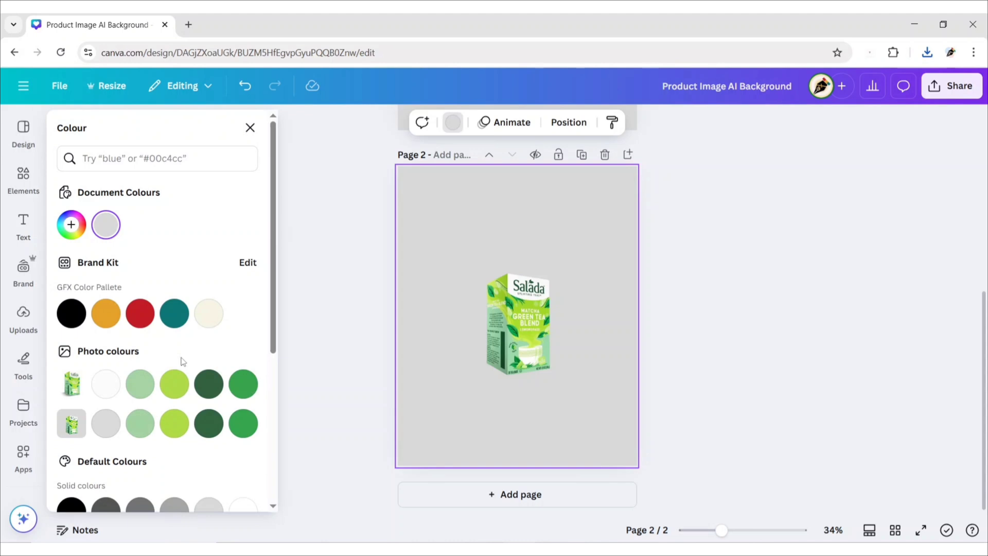
left_click(140, 423)
Step: Enlarge the product image to about 796 × 995 and remove its grey background
left_click(309, 342)
left_click_drag(515, 314, 473, 269)
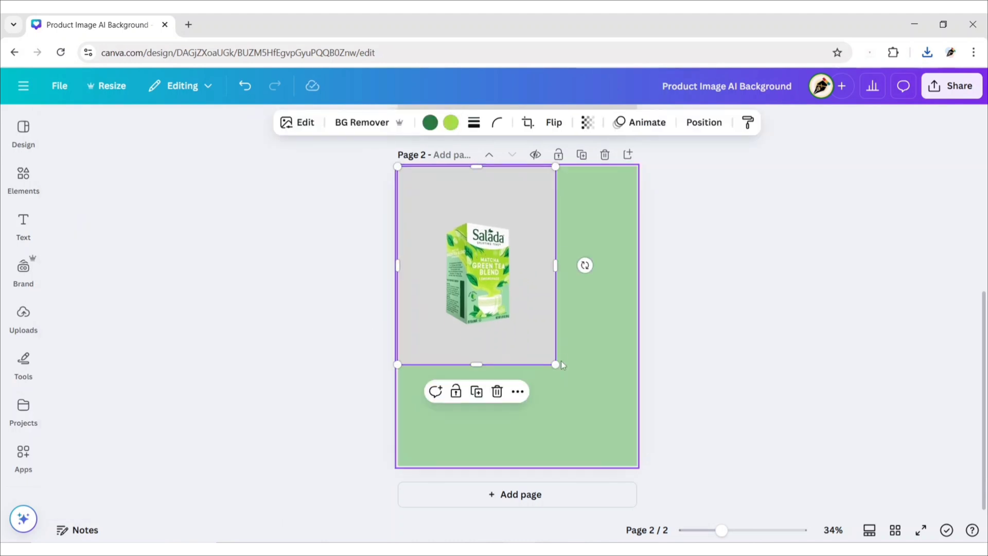
left_click_drag(557, 365, 641, 455)
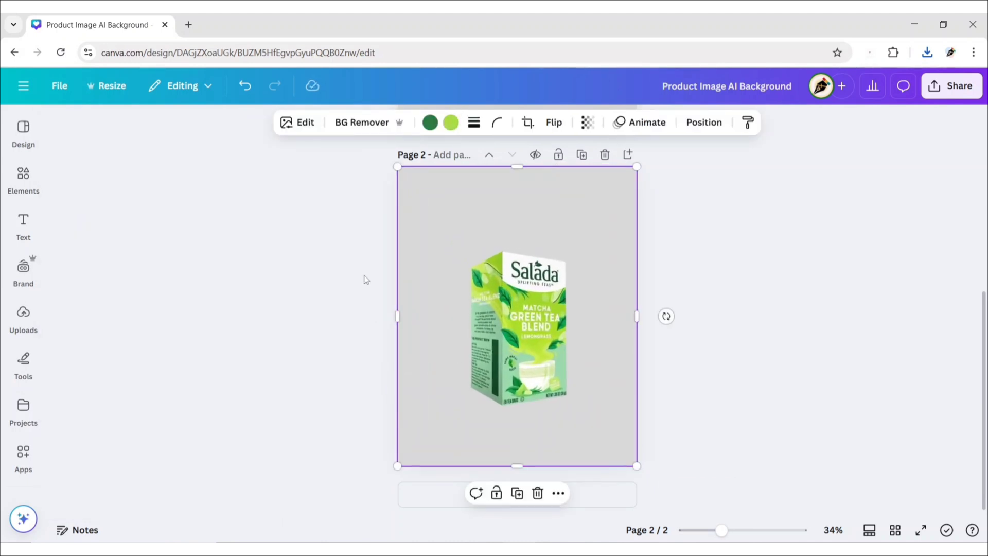
left_click(354, 124)
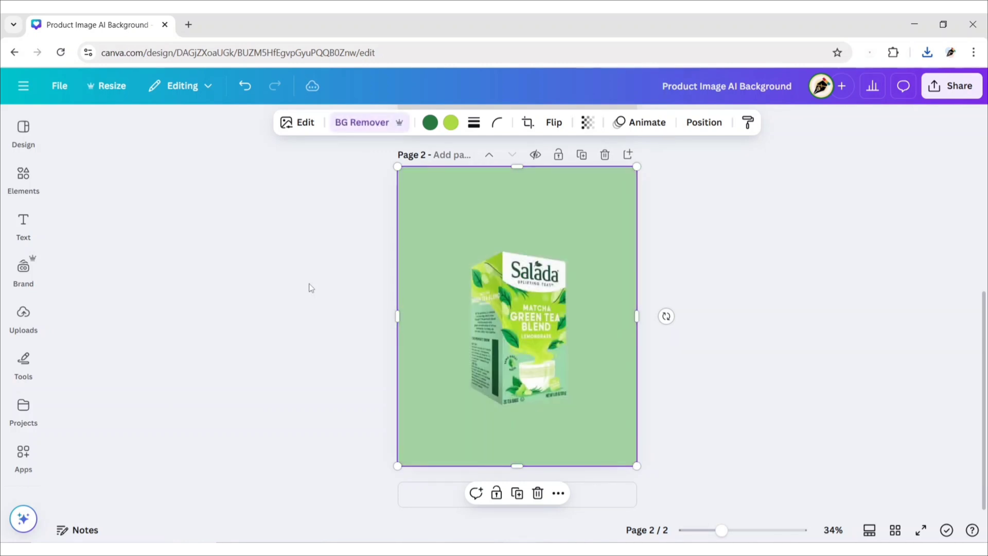
Step: Generate AI backgrounds for the matcha box from a prompt placing it on a table beside a tea cup
left_click(311, 287)
left_click(440, 251)
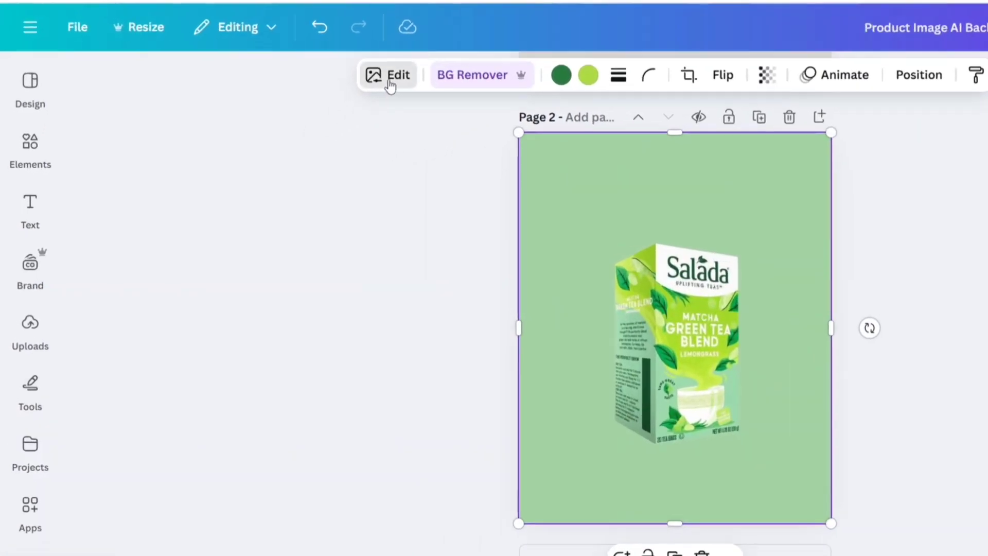
left_click(298, 124)
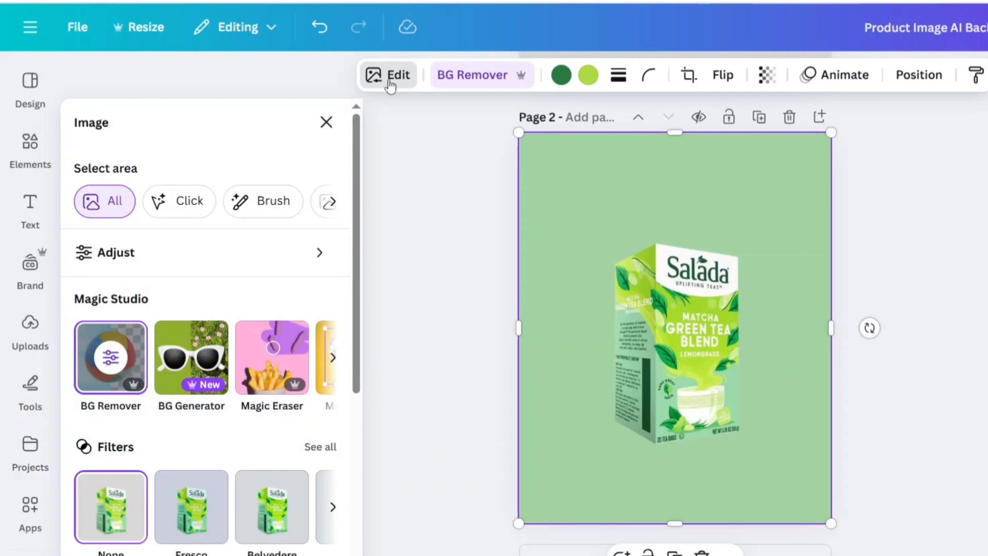
left_click(193, 348)
left_click(134, 205)
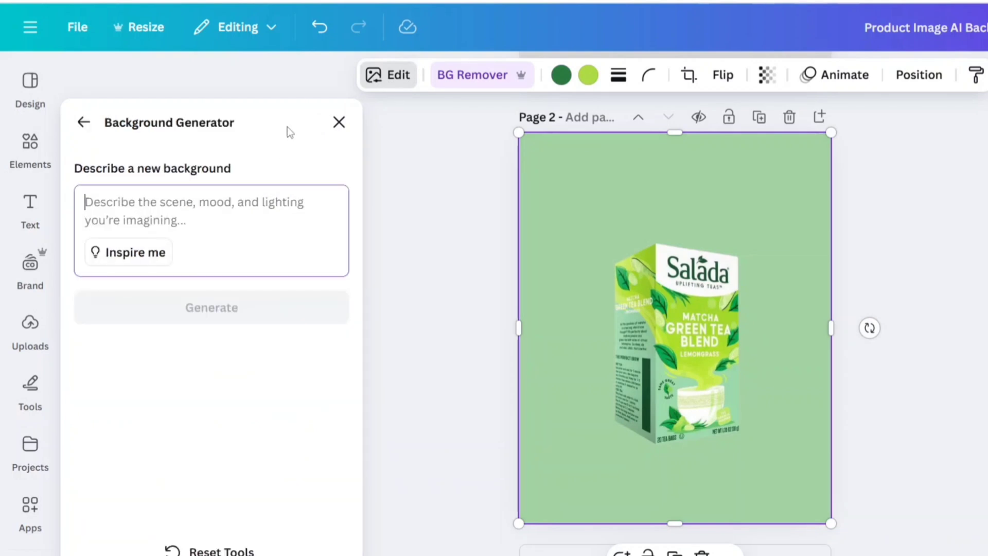
type("Generate a backg")
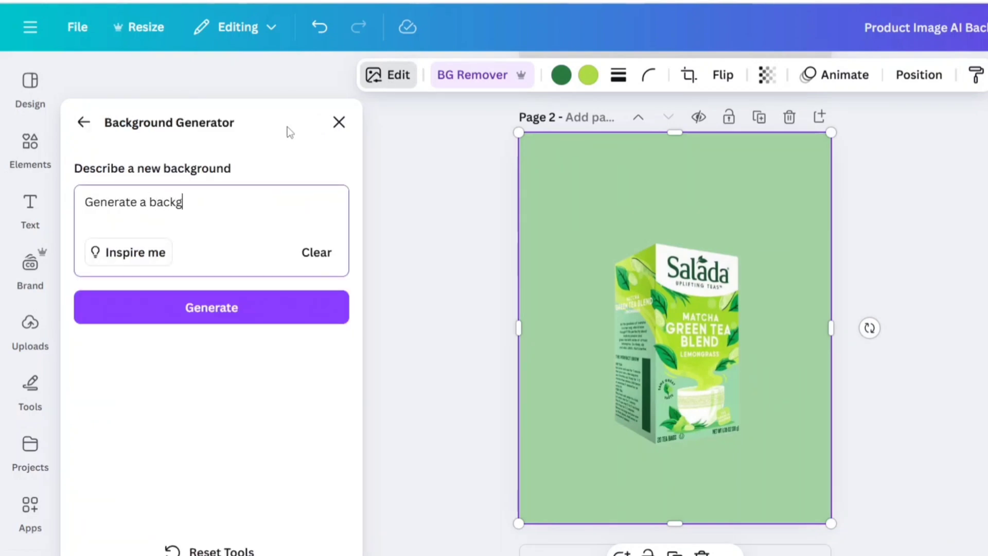
type("round for green te")
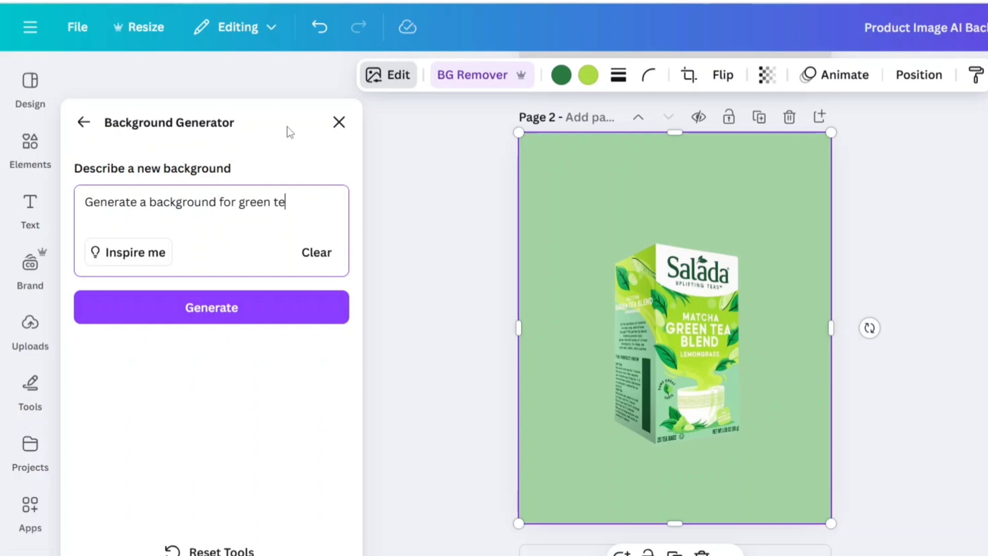
type("a package box, wh")
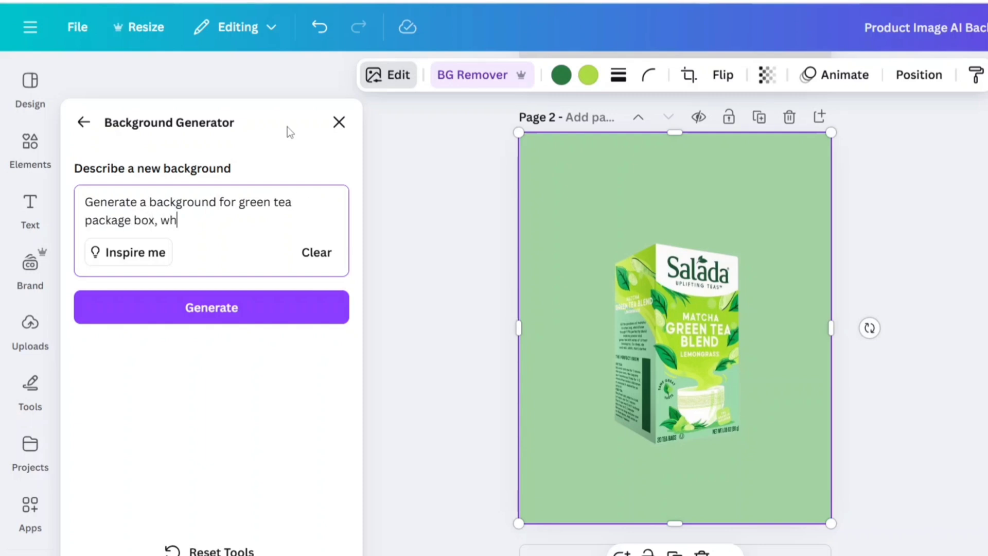
type("ere the package i")
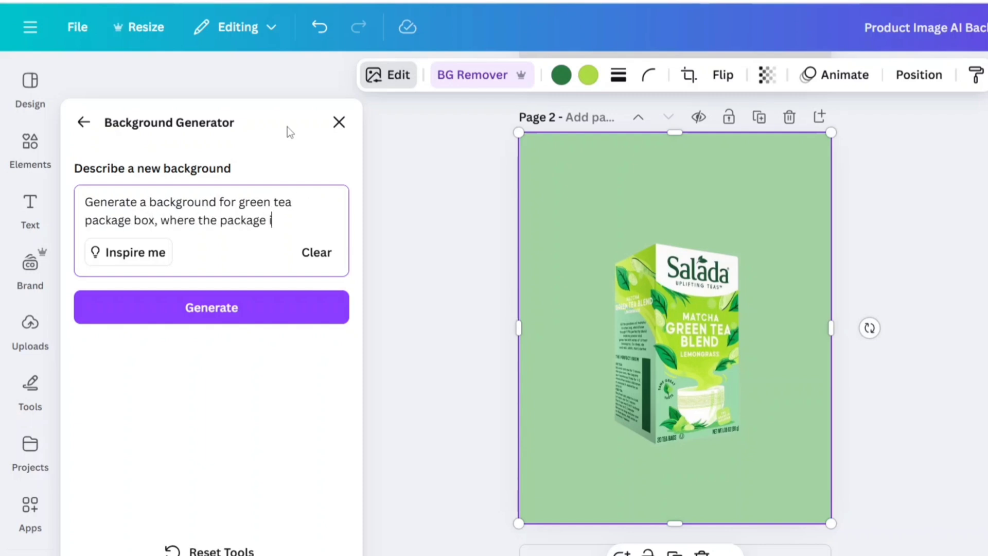
type("s on a table with")
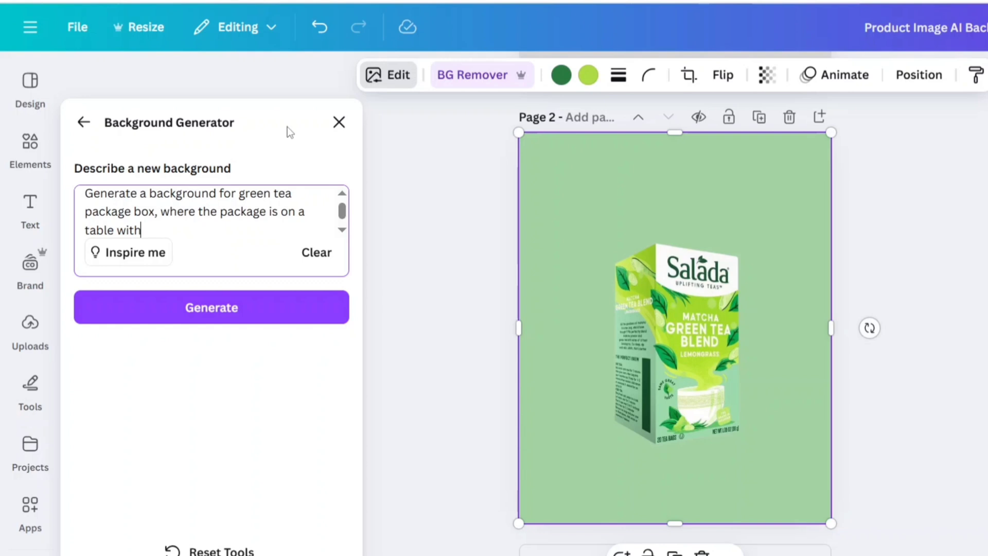
type(" a tea cup beside it")
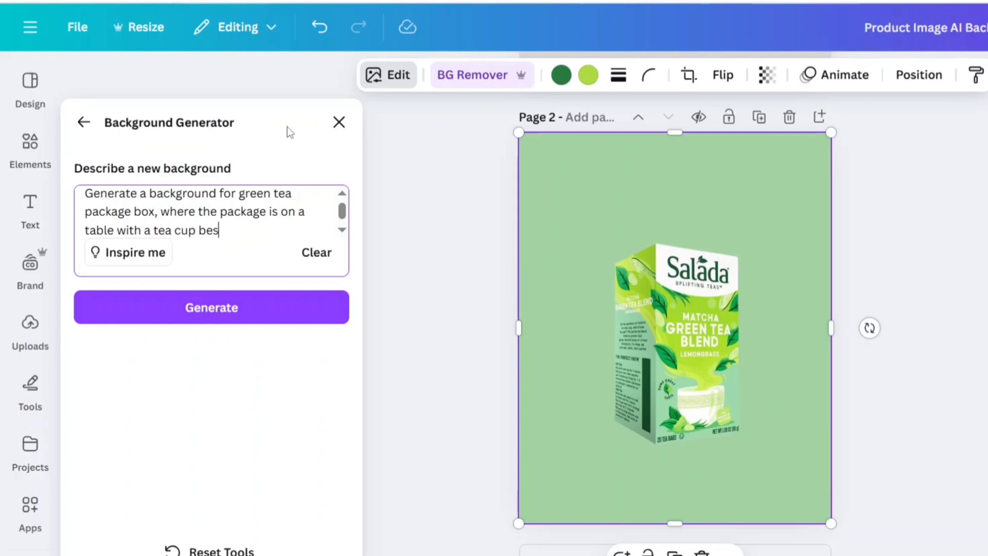
left_click(269, 307)
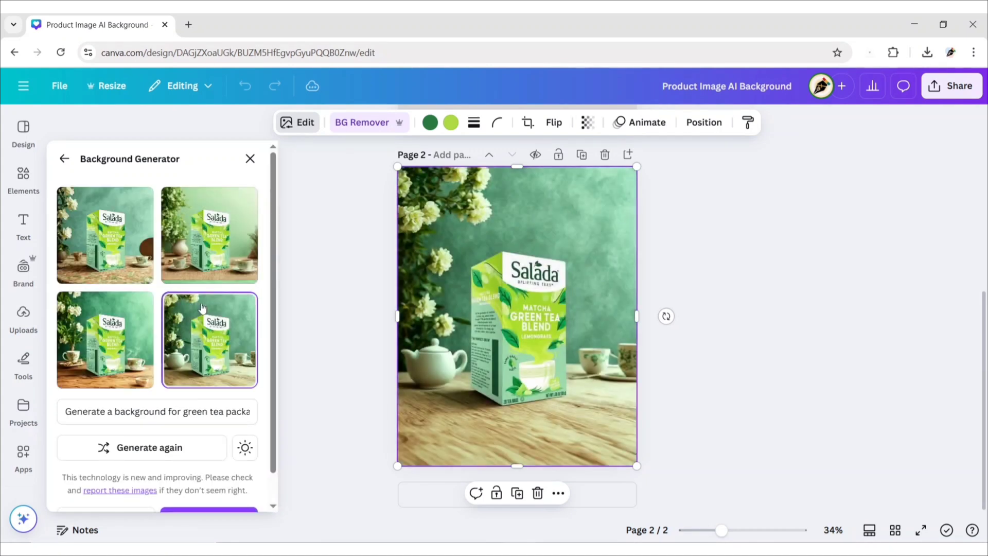
Step: Preview each of the four generated tea-box backgrounds, including the teapot scene
left_click(115, 235)
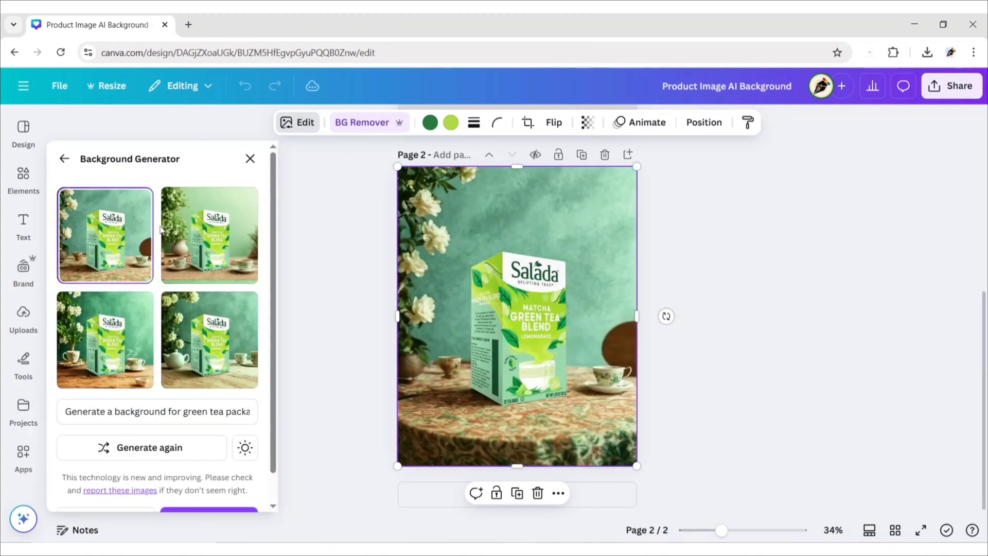
left_click(207, 227)
left_click(109, 335)
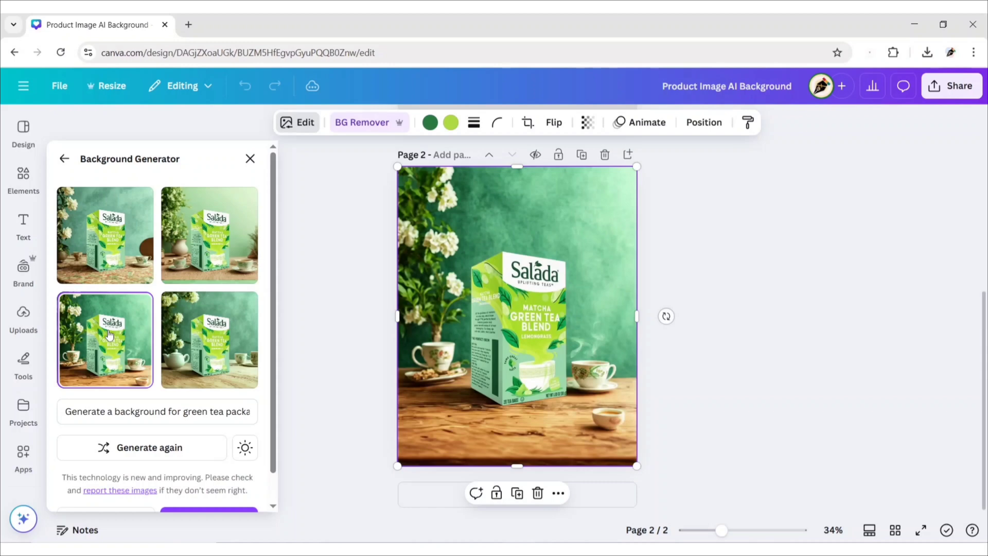
left_click(198, 341)
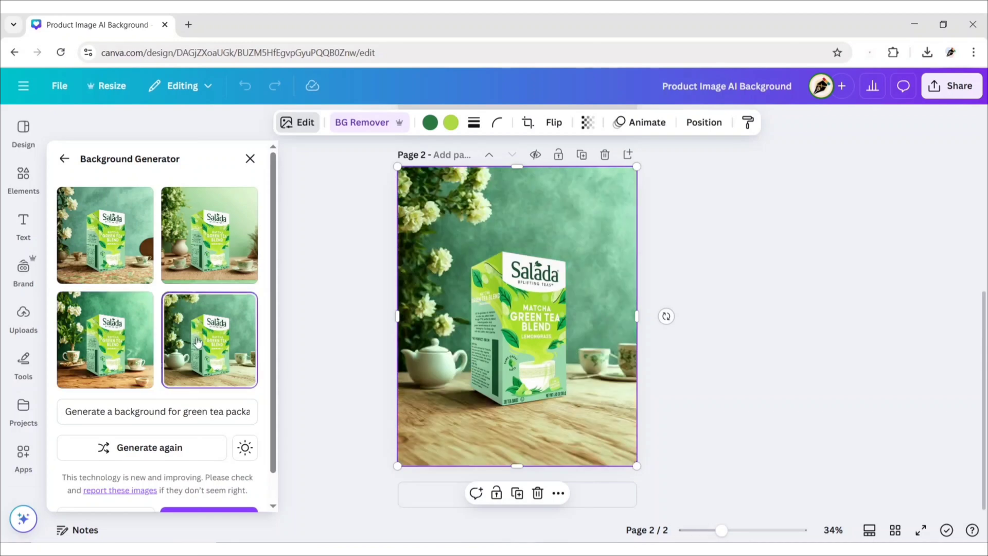
Step: Generate a fresh set of backgrounds and pick the green-wall teapot and teacup scene
left_click(165, 453)
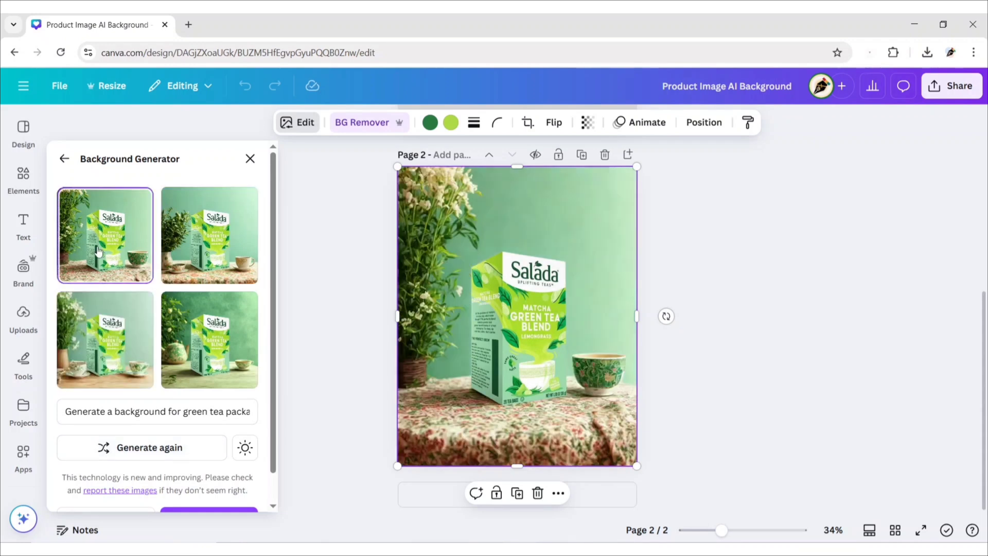
left_click(212, 245)
left_click(112, 337)
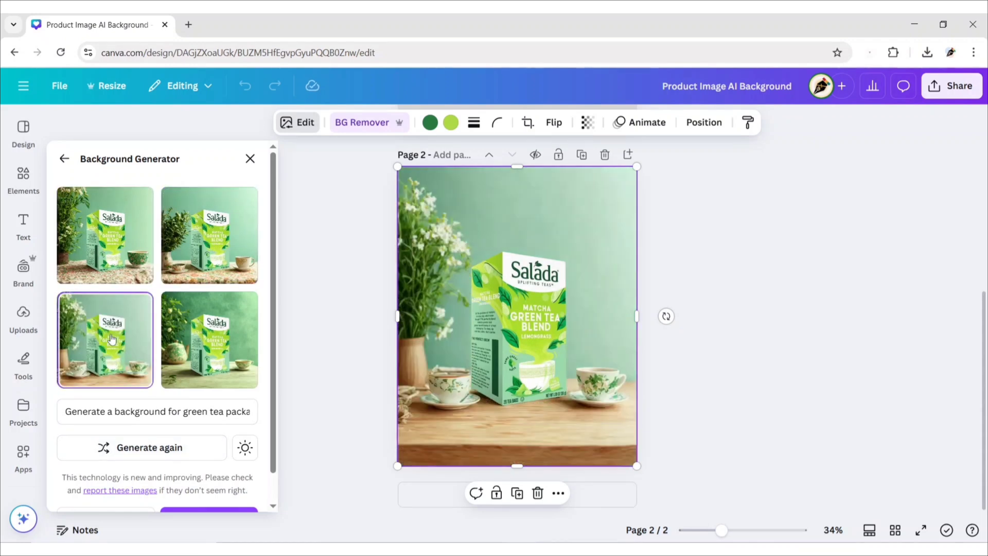
left_click(209, 347)
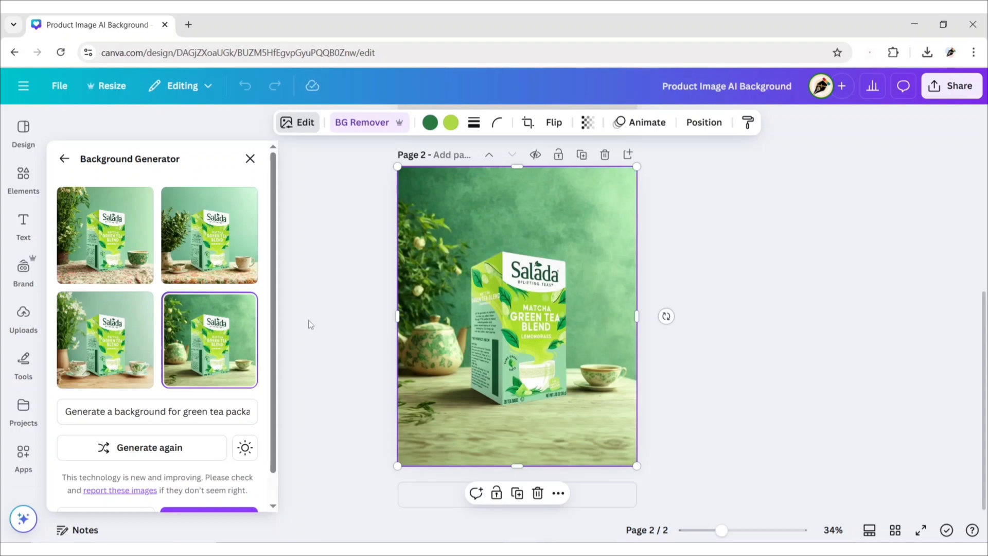
scroll(263, 342, "down", 1)
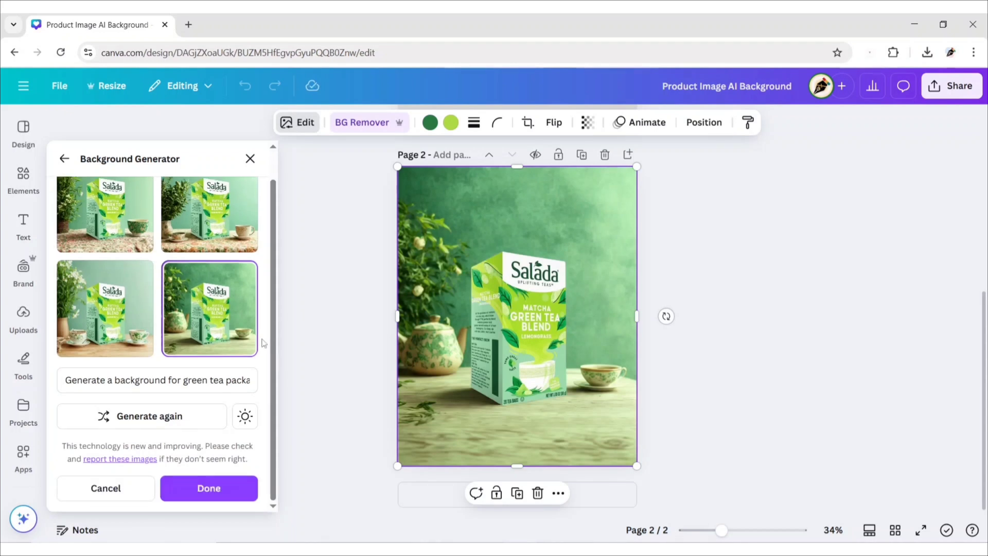
Step: Keep the teapot-and-teacup background and deselect the image
left_click(207, 487)
left_click(467, 324)
left_click(765, 280)
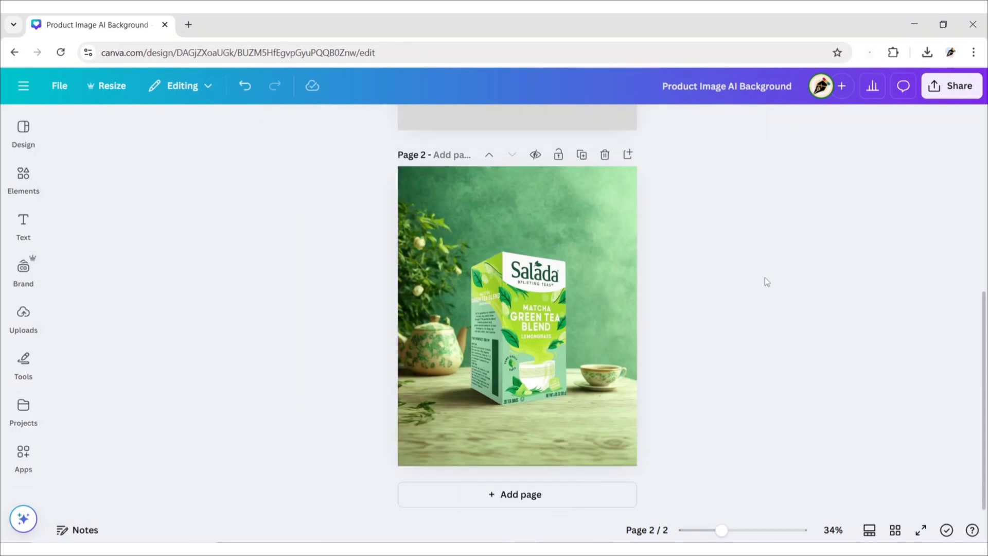
Step: Download only the current page 2 of the design as a PNG
left_click(942, 92)
left_click(754, 351)
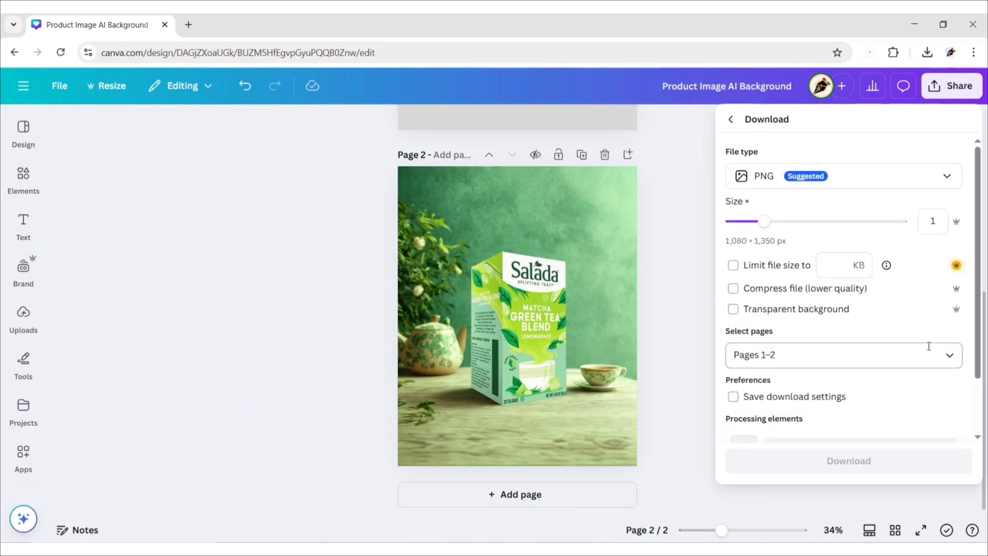
left_click(936, 354)
left_click(743, 184)
left_click(829, 317)
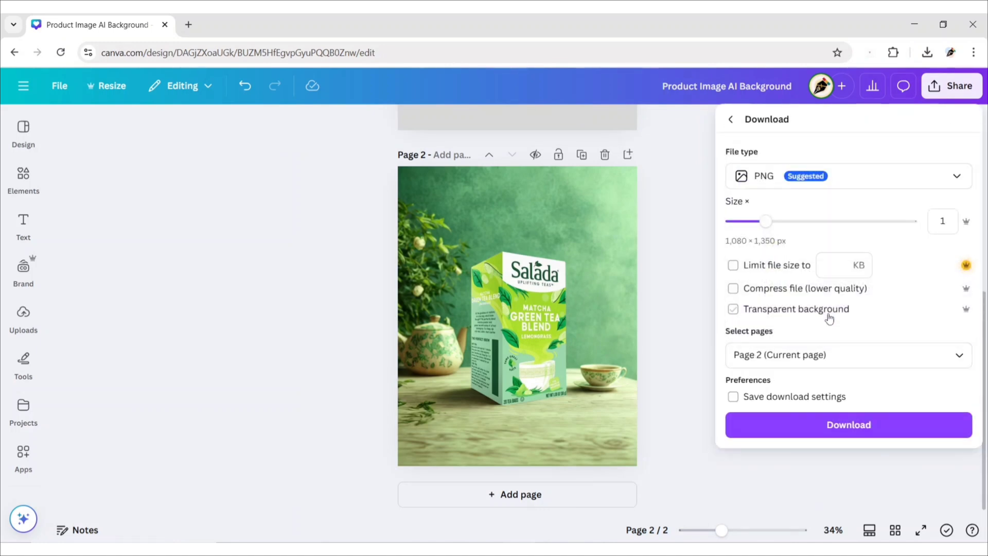
left_click(843, 419)
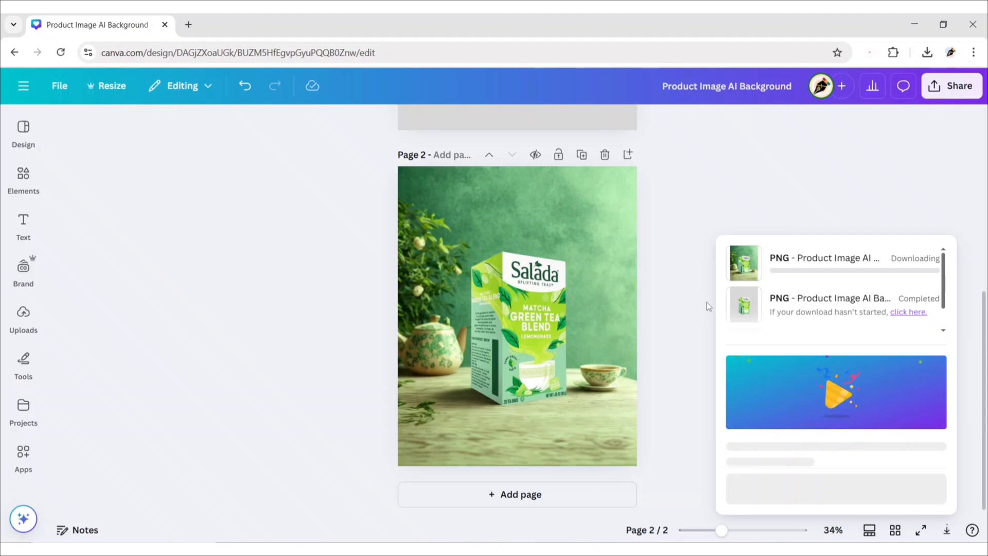